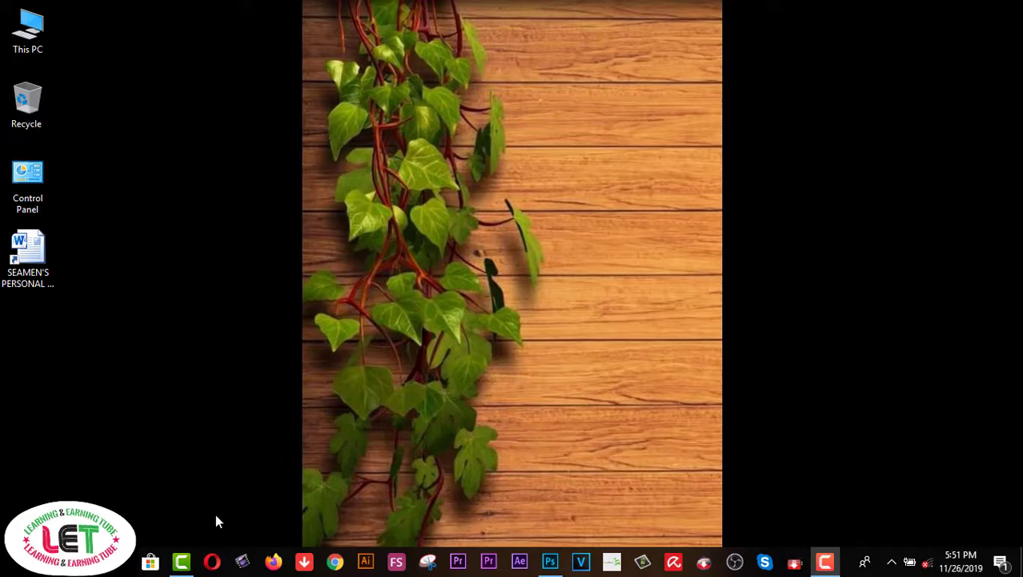
# Switch to Camtasia and play the sample project from about 36 seconds until the LIKE picture shows, then pause.
pyautogui.click(181, 561)
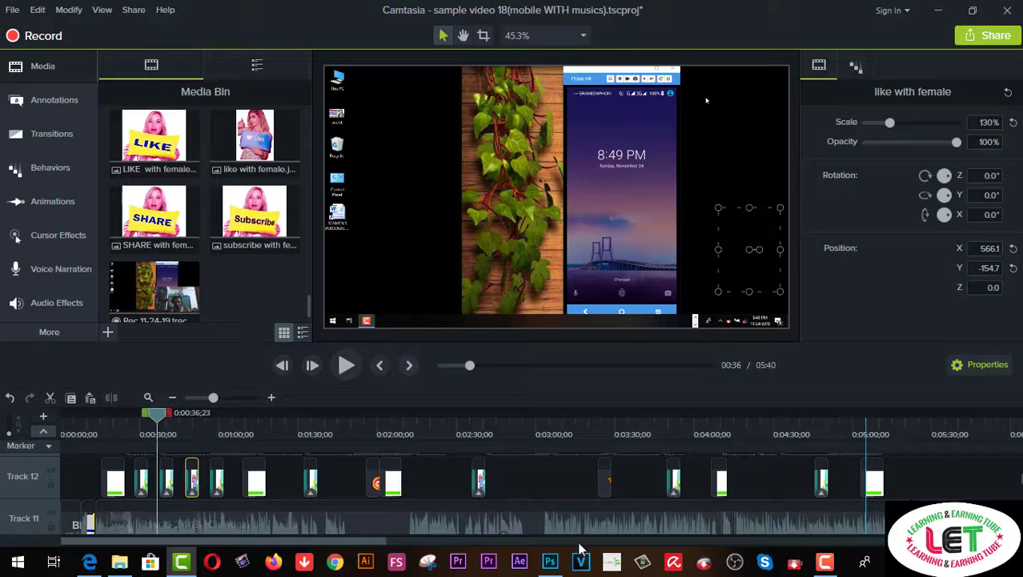
pyautogui.click(551, 563)
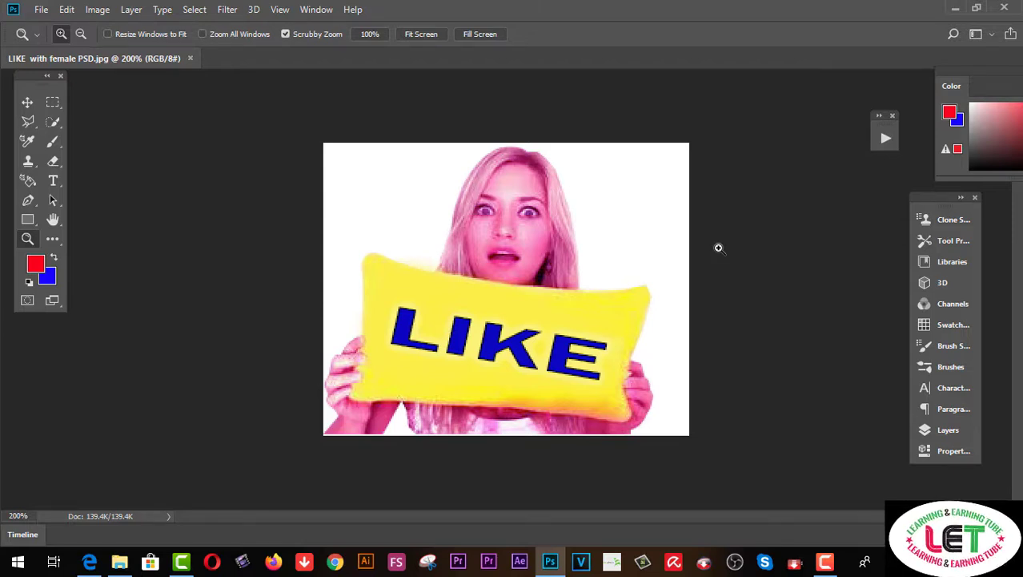
pyautogui.click(955, 8)
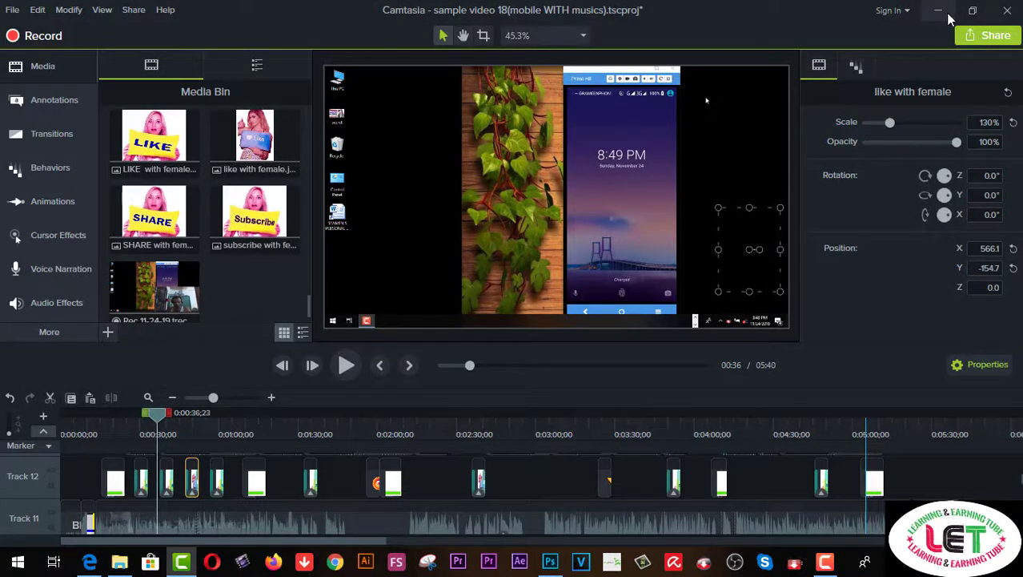
pyautogui.click(344, 364)
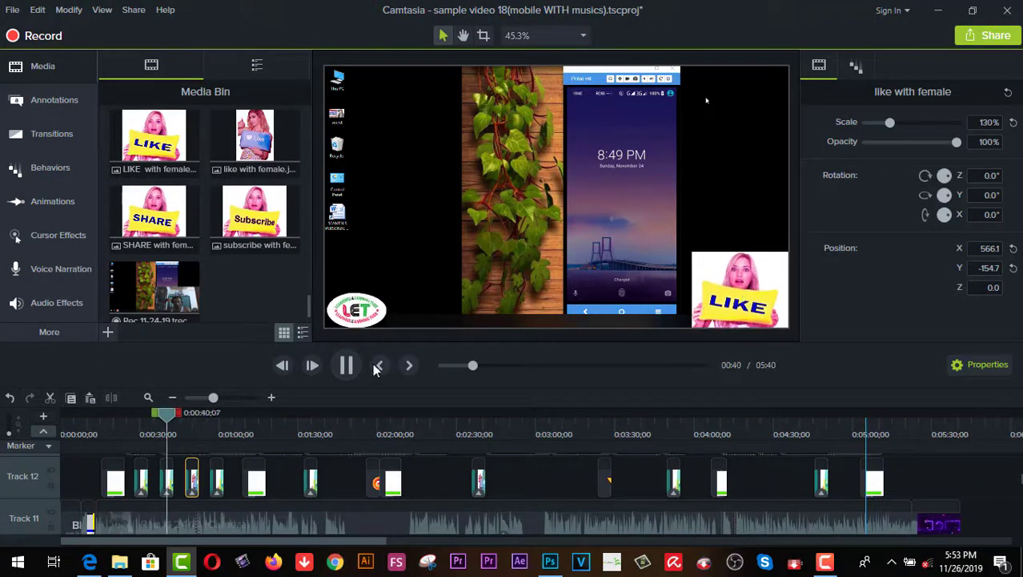
pyautogui.click(744, 303)
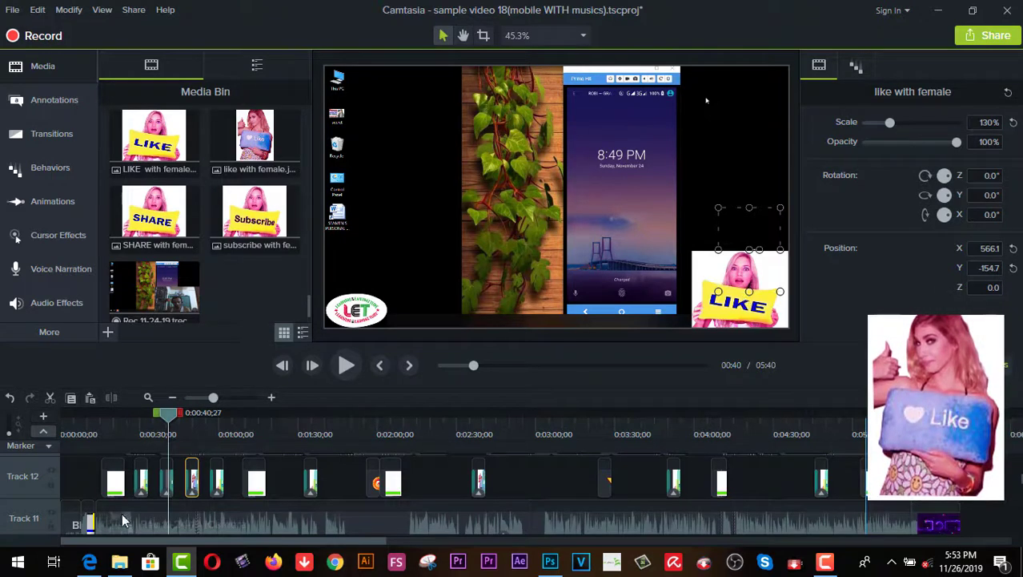
# Play the Camtasia project's opening from the start and return the playhead to the logo intro at about 11 seconds.
pyautogui.click(147, 425)
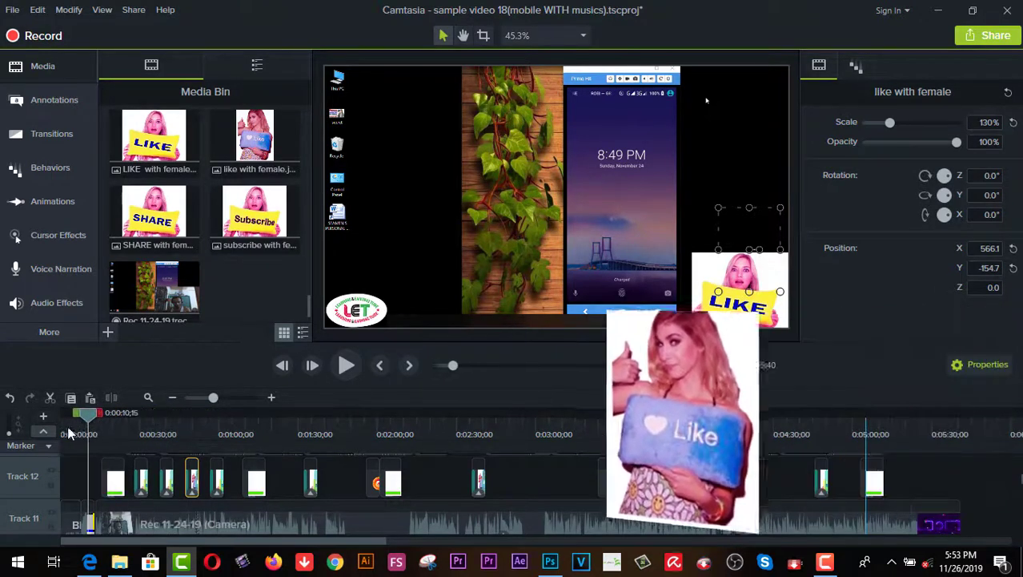
pyautogui.click(68, 425)
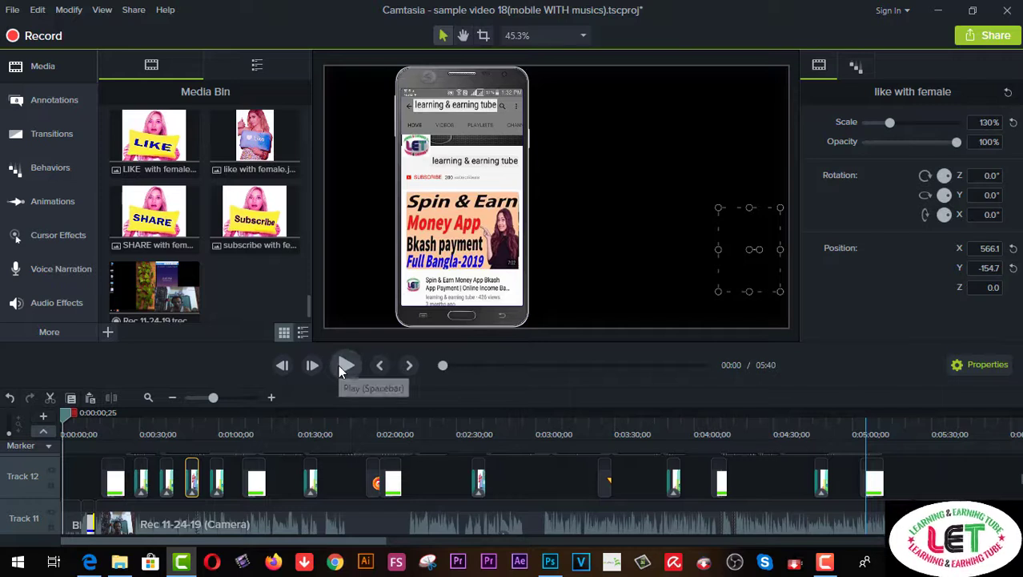
pyautogui.click(346, 365)
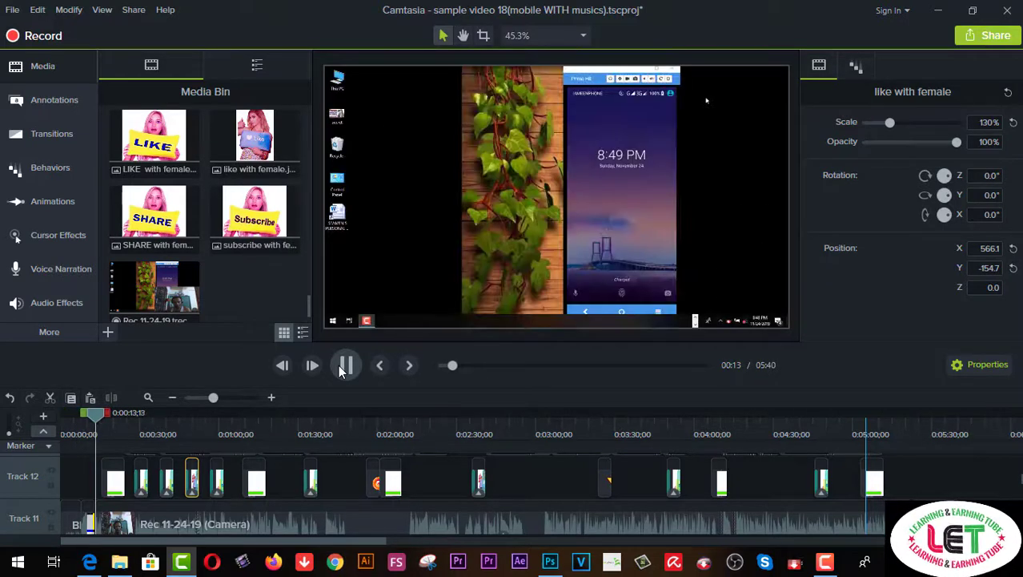
pyautogui.click(345, 365)
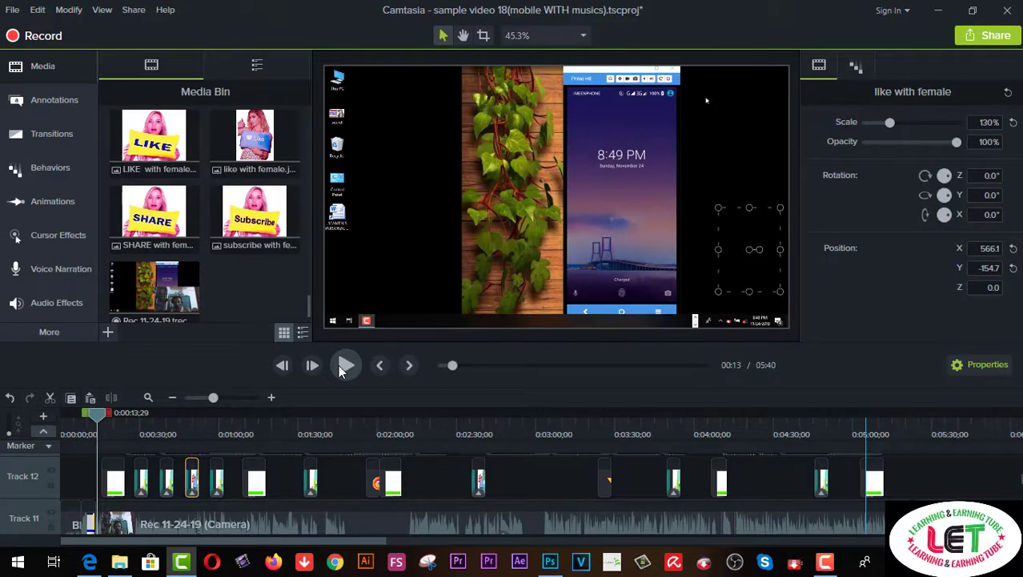
pyautogui.moveTo(100, 415); pyautogui.dragTo(94, 415)
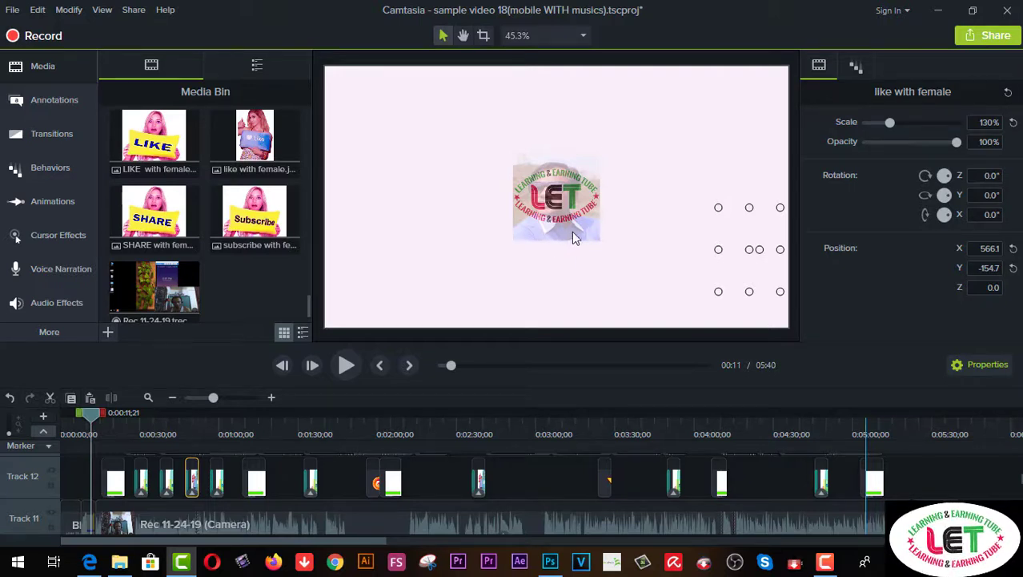
# Switch to Photoshop, trace a closed Pen tool path around the word LIKE on the pillow and convert it into a selection.
pyautogui.click(549, 561)
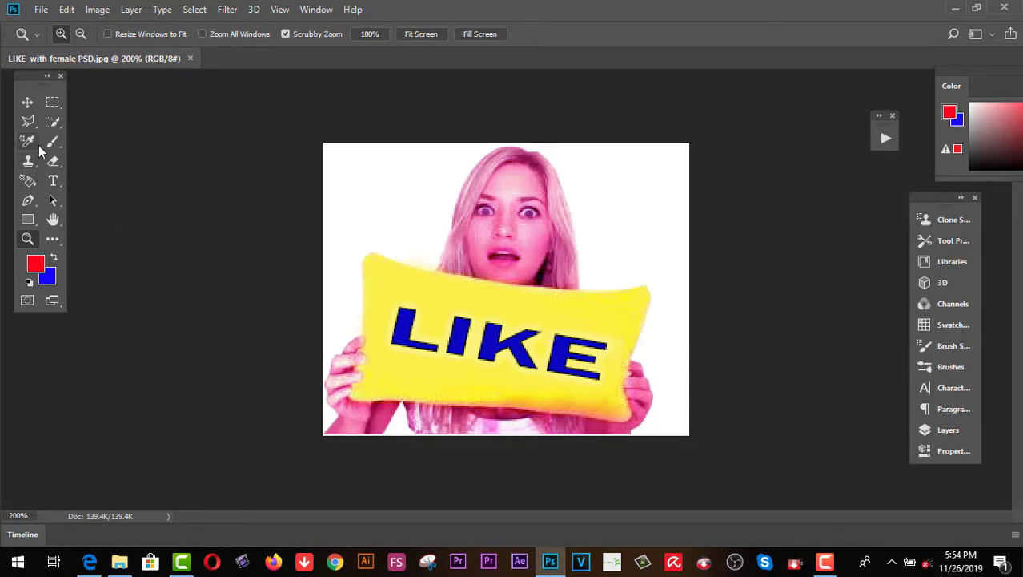
pyautogui.click(29, 201)
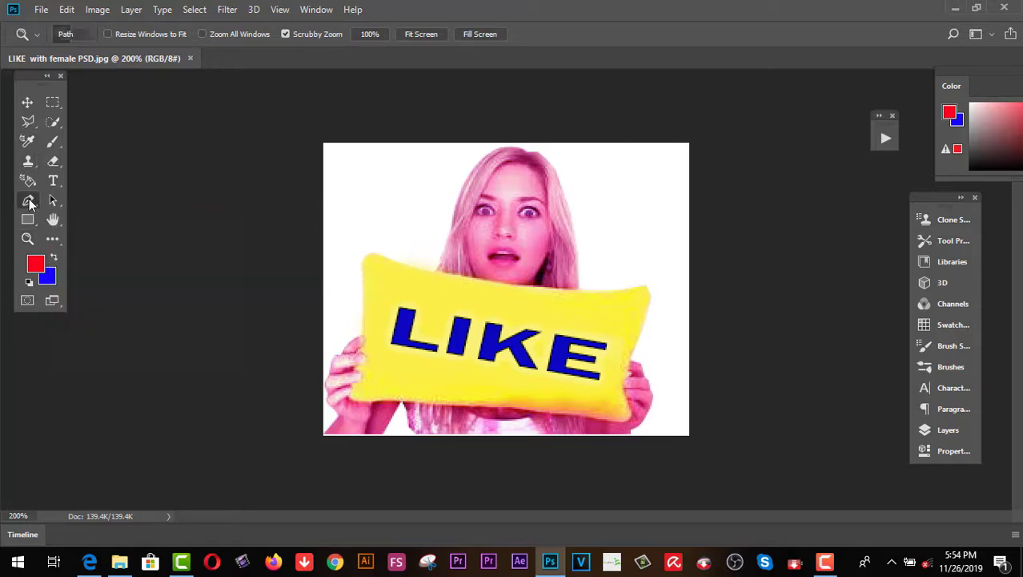
pyautogui.click(393, 299)
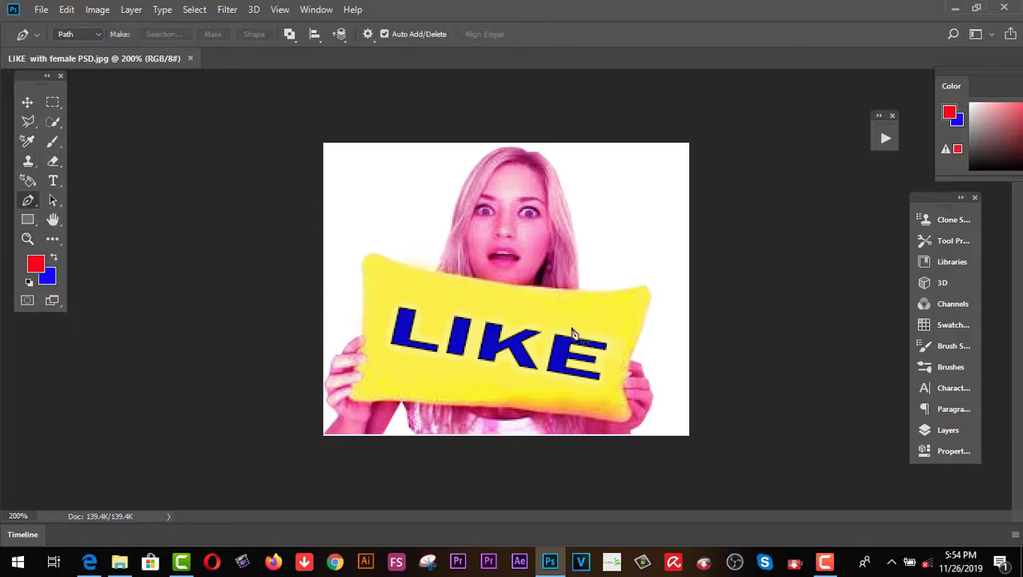
pyautogui.click(619, 336)
pyautogui.click(613, 380)
pyautogui.click(600, 387)
pyautogui.click(542, 381)
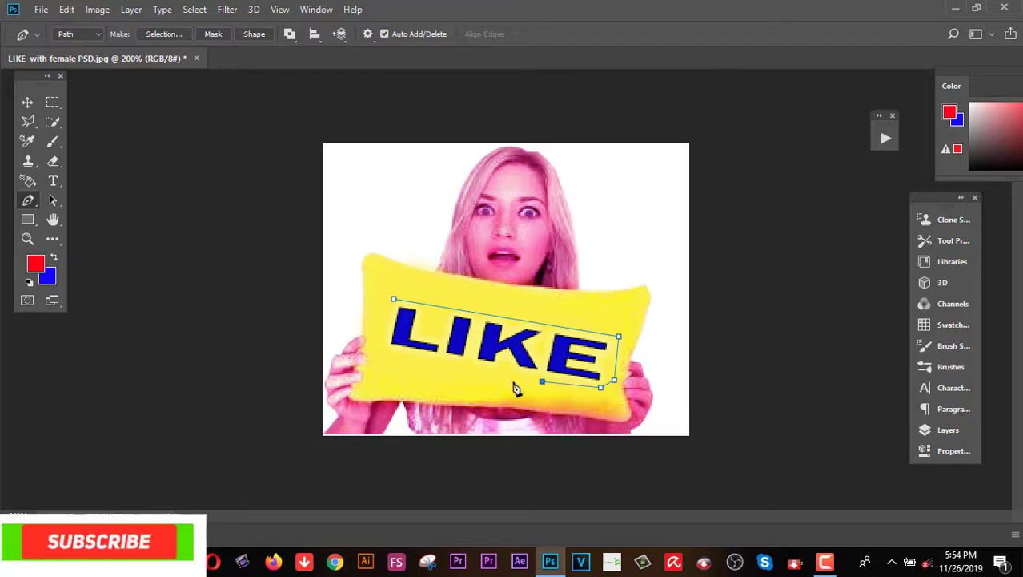
pyautogui.click(450, 365)
pyautogui.click(406, 359)
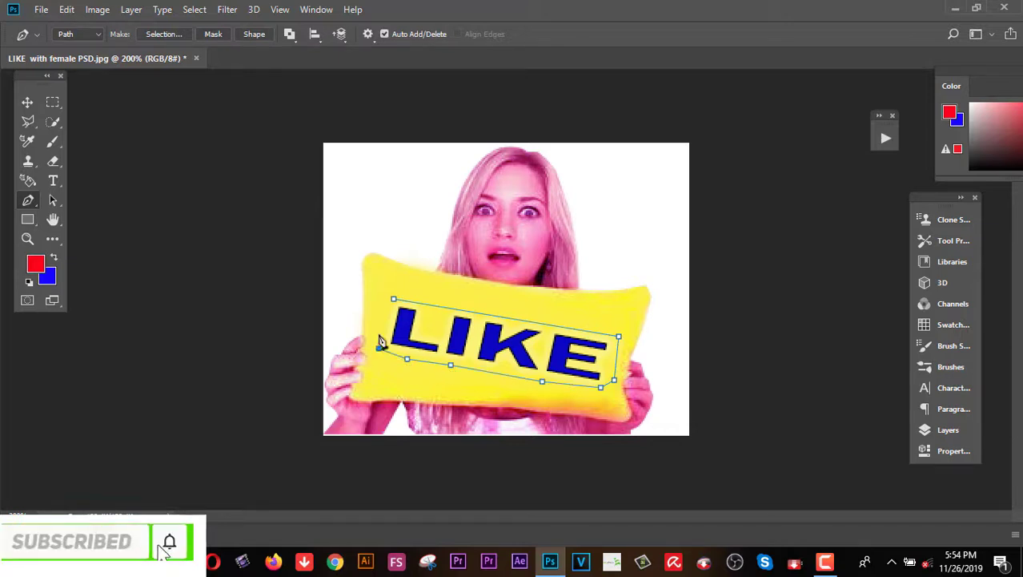
pyautogui.click(382, 319)
pyautogui.click(393, 299)
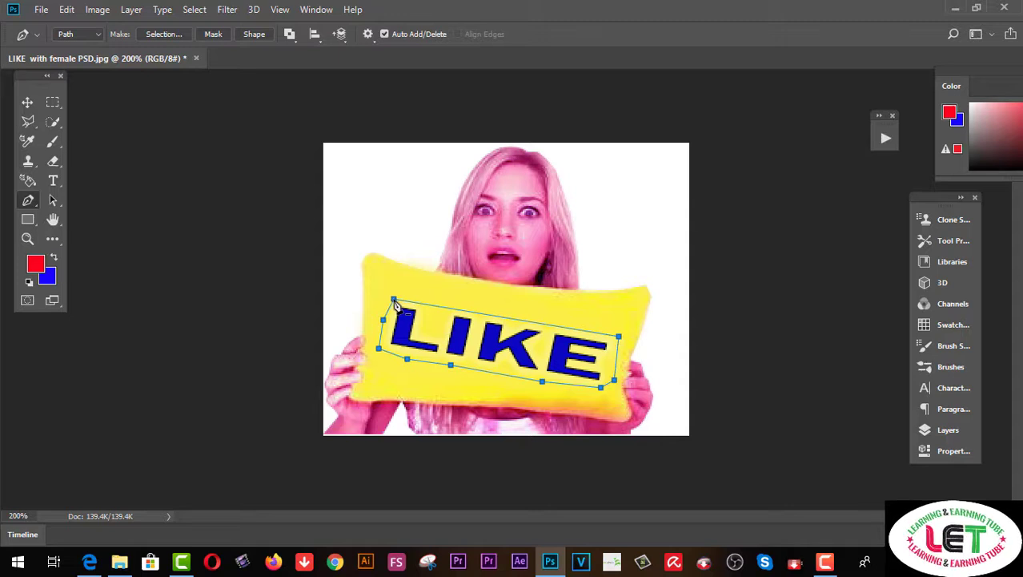
pyautogui.hotkey('ctrl', 'Return')
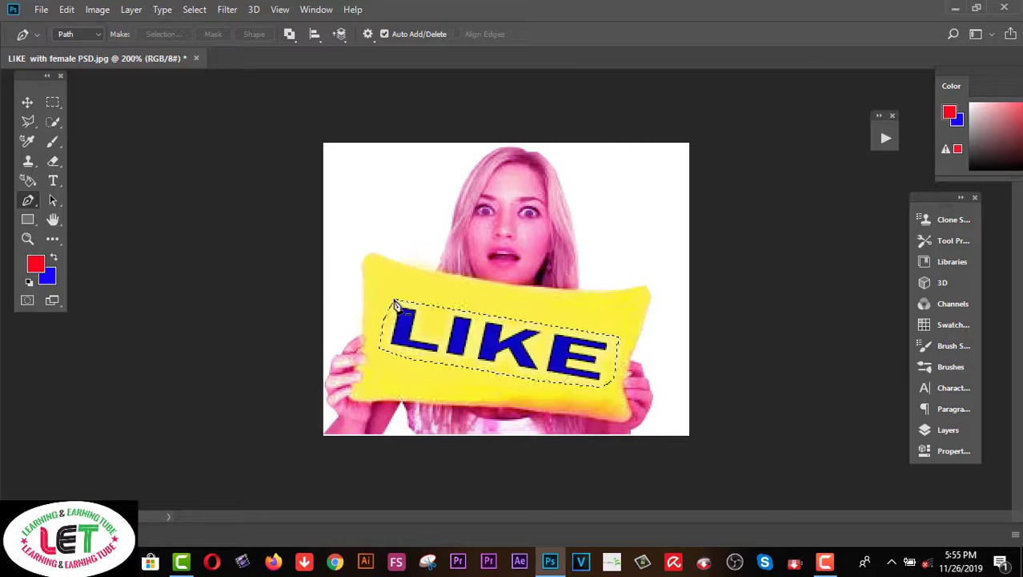
# Sample the pillow's yellow as the foreground colour and cover the selected word LIKE with it, leaving blue as foreground and yellow as background.
pyautogui.click(33, 271)
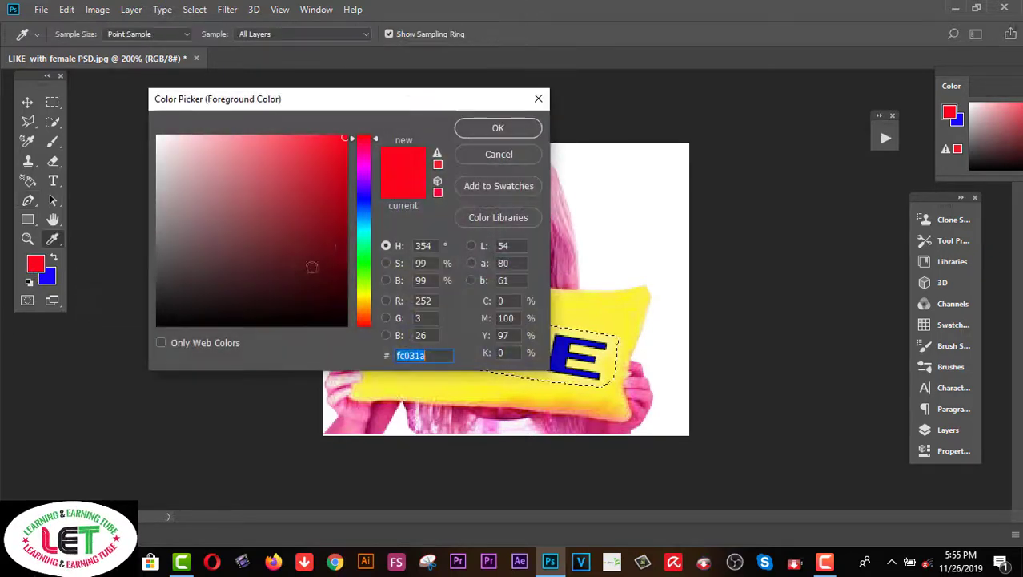
pyautogui.click(490, 379)
pyautogui.click(498, 128)
pyautogui.press('p')
pyautogui.click(56, 257)
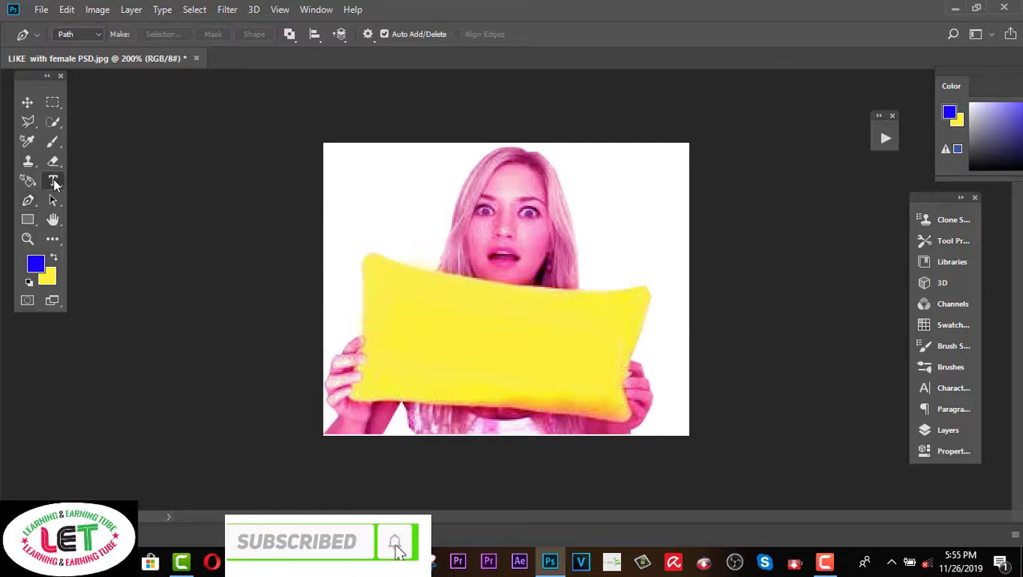
# Start a text line with the letter S on the blank pillow and set the keyboard layout to English.
pyautogui.click(53, 182)
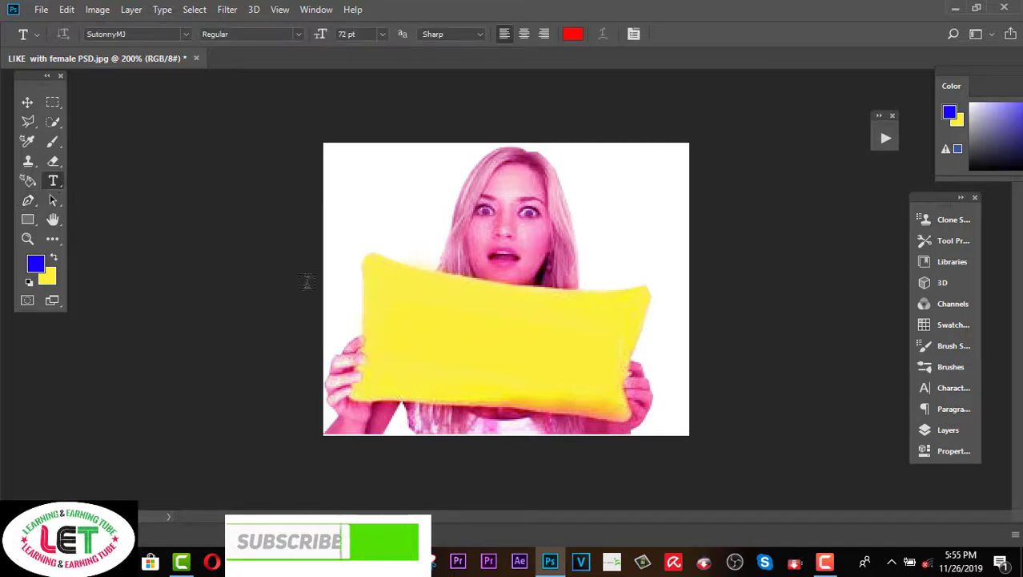
pyautogui.click(422, 346)
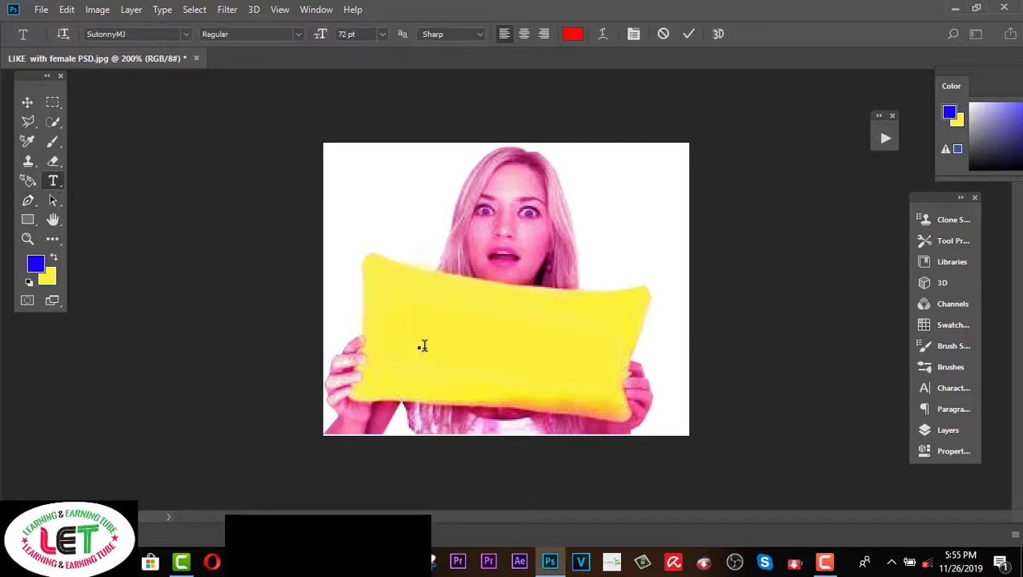
pyautogui.write('ঝ')
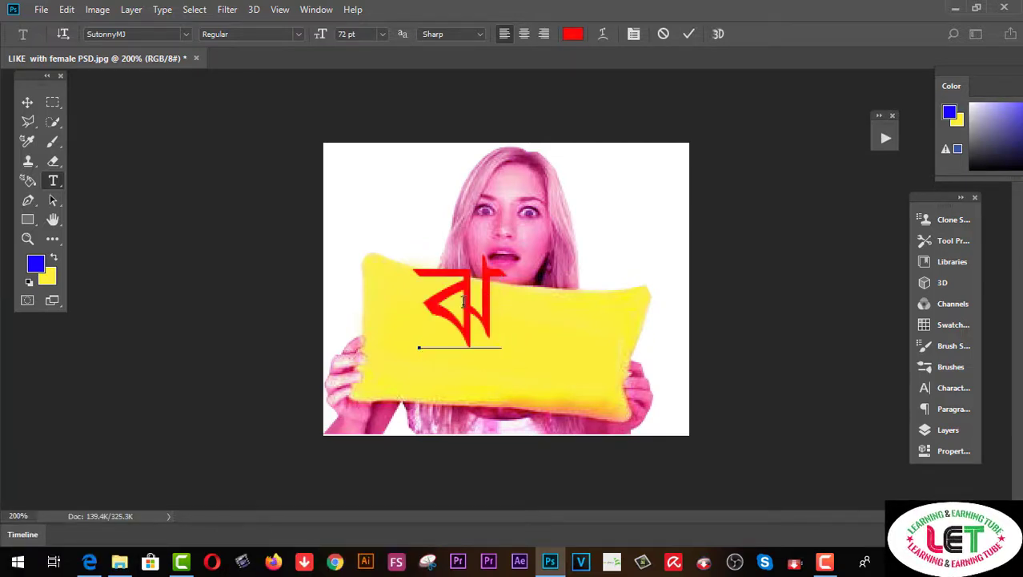
pyautogui.hotkey('ctrl', 'a')
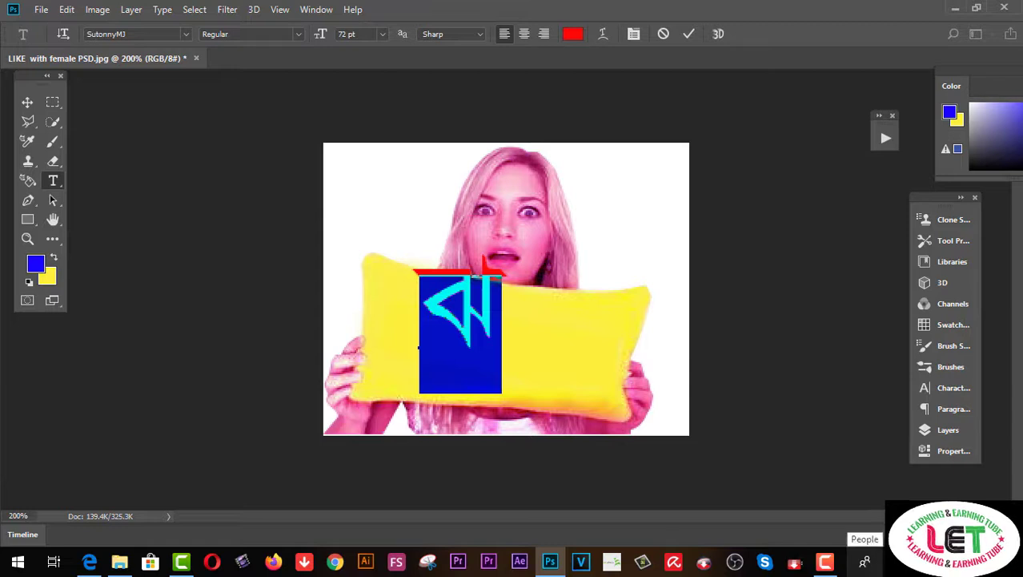
pyautogui.click(891, 562)
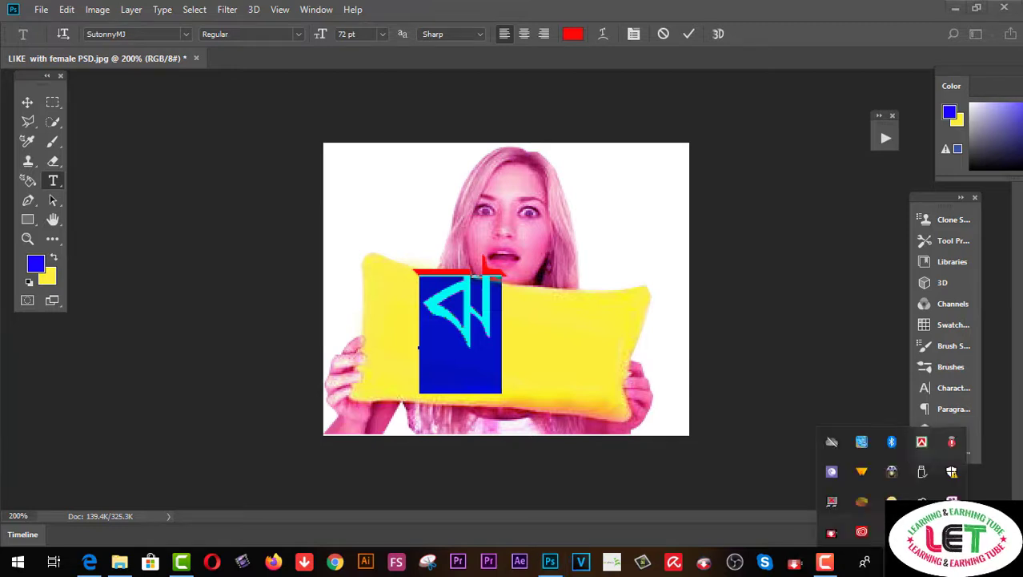
pyautogui.rightClick(921, 441)
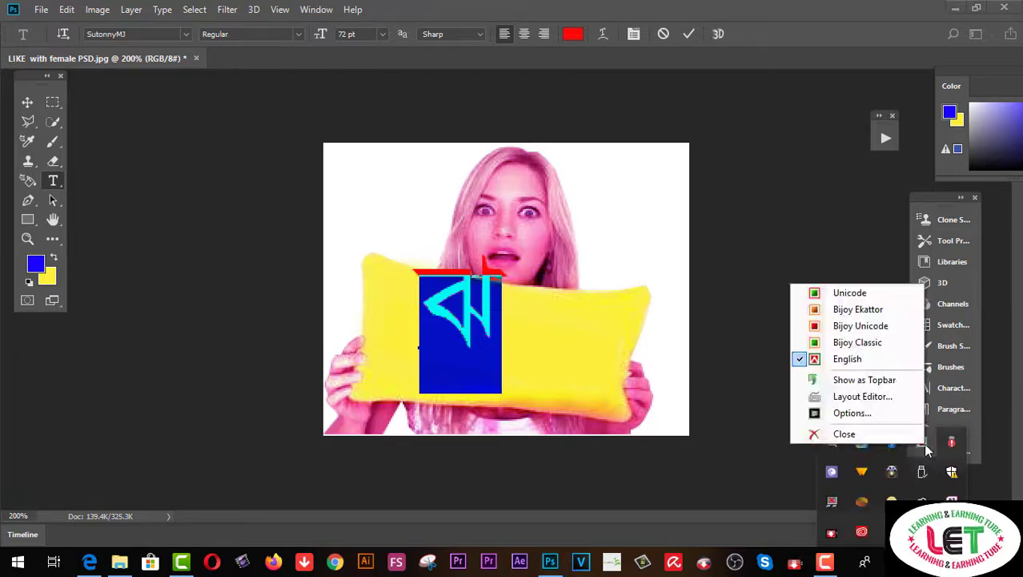
pyautogui.click(846, 362)
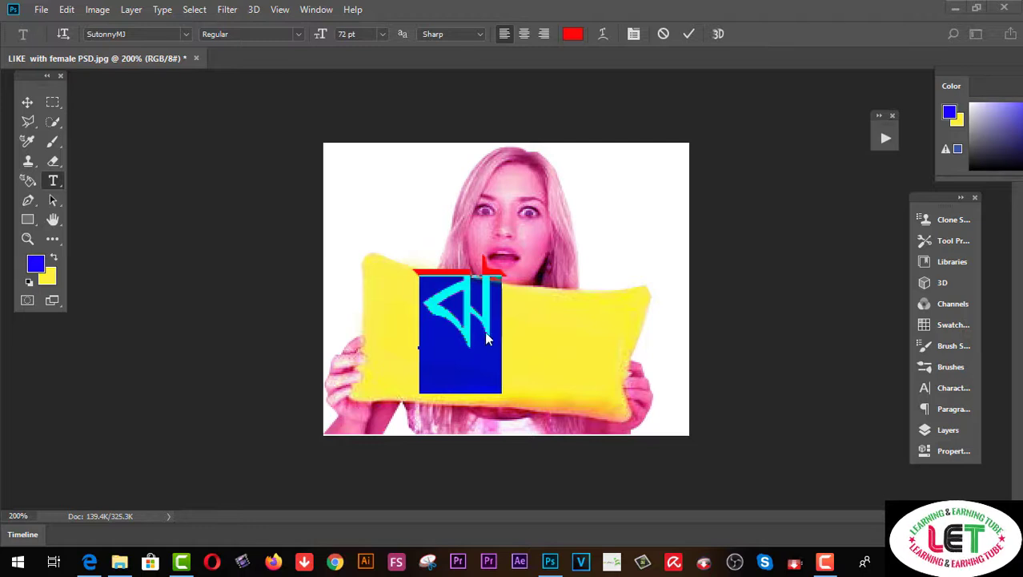
# Set the text's font to Tw Cen MT Condensed Extra Bold and complete the word as "Subscribe".
pyautogui.click(185, 35)
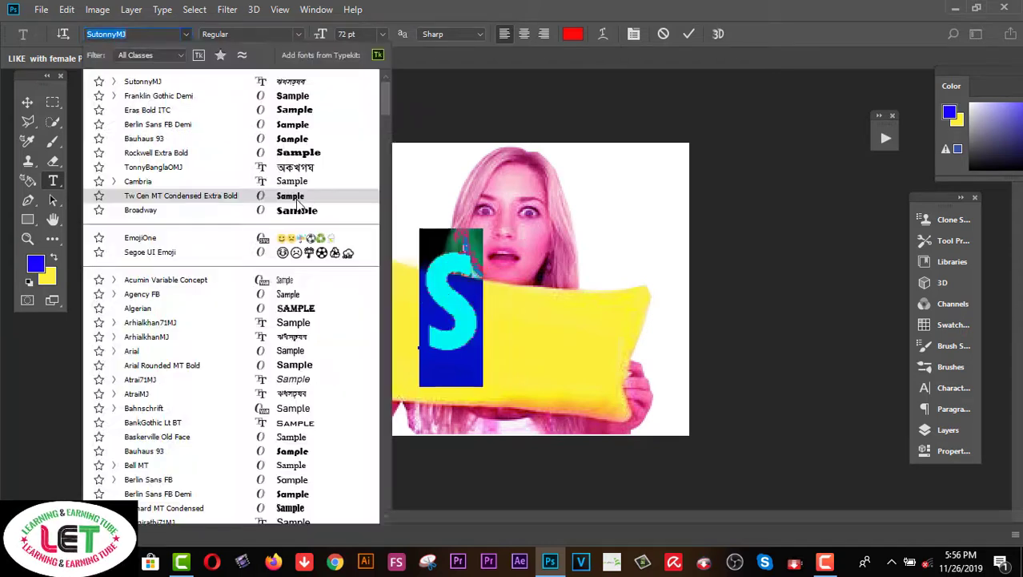
pyautogui.click(298, 199)
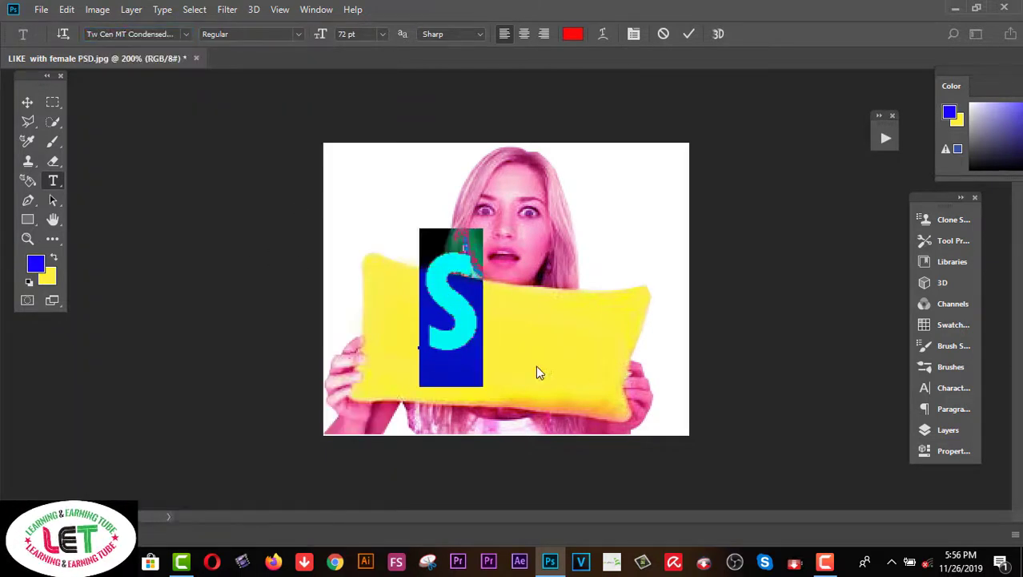
pyautogui.click(485, 328)
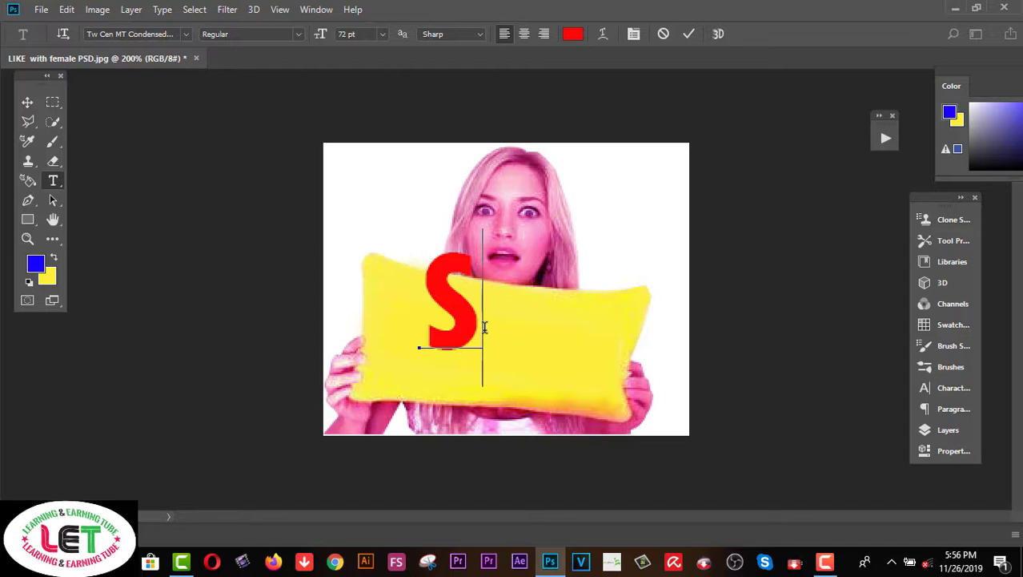
pyautogui.write('u')
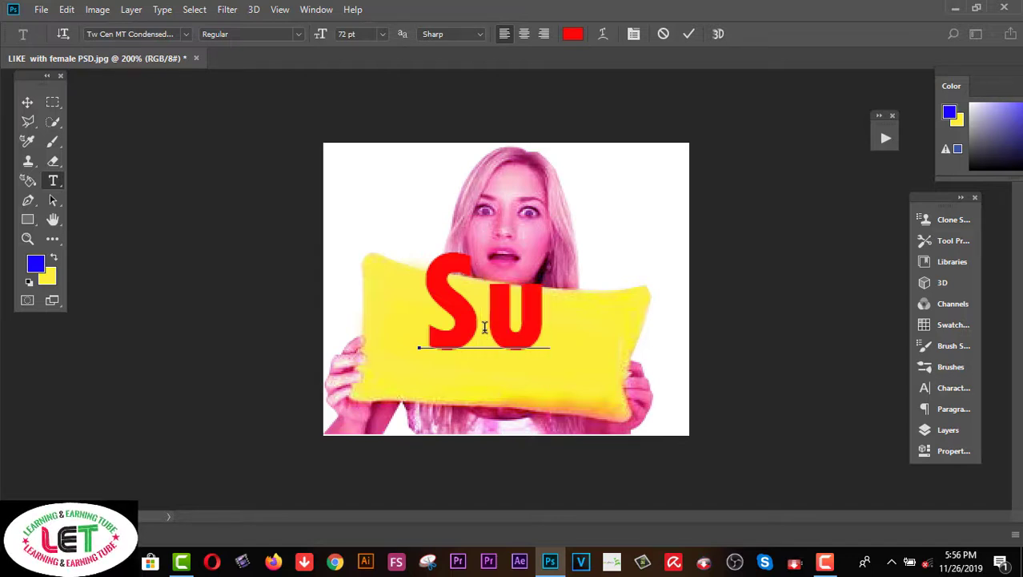
pyautogui.write('bsc')
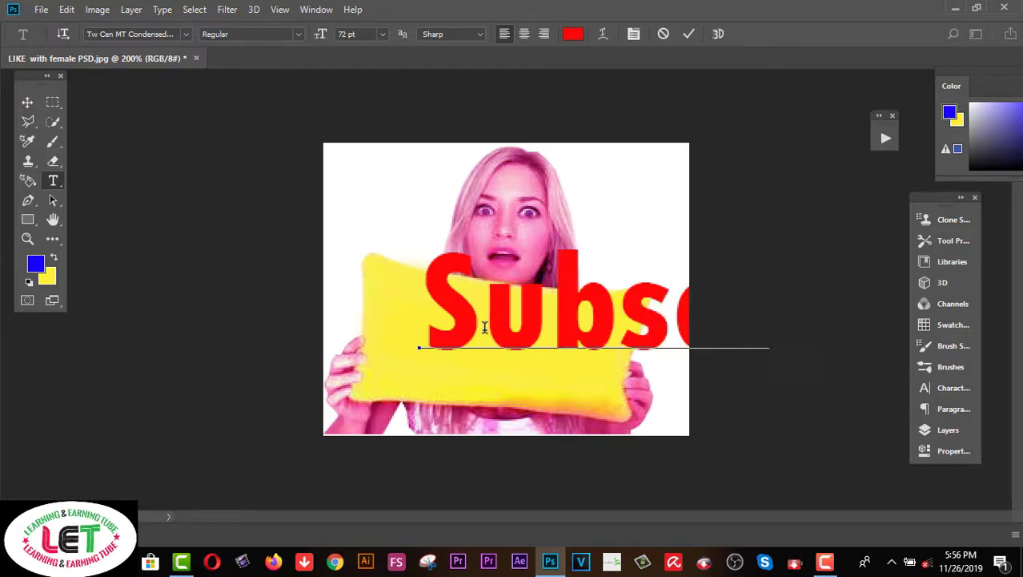
pyautogui.write('rbe')
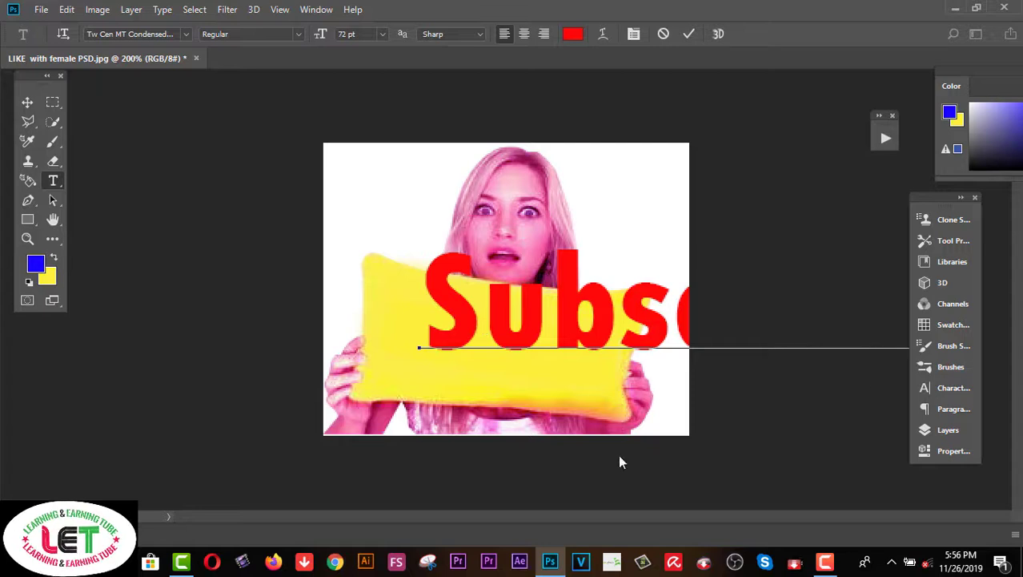
# Scale the Subscribe text down proportionally to about 38% and centre it on the pillow.
pyautogui.click(28, 102)
pyautogui.moveTo(439, 277); pyautogui.dragTo(375, 295)
pyautogui.hotkey('ctrl', 't')
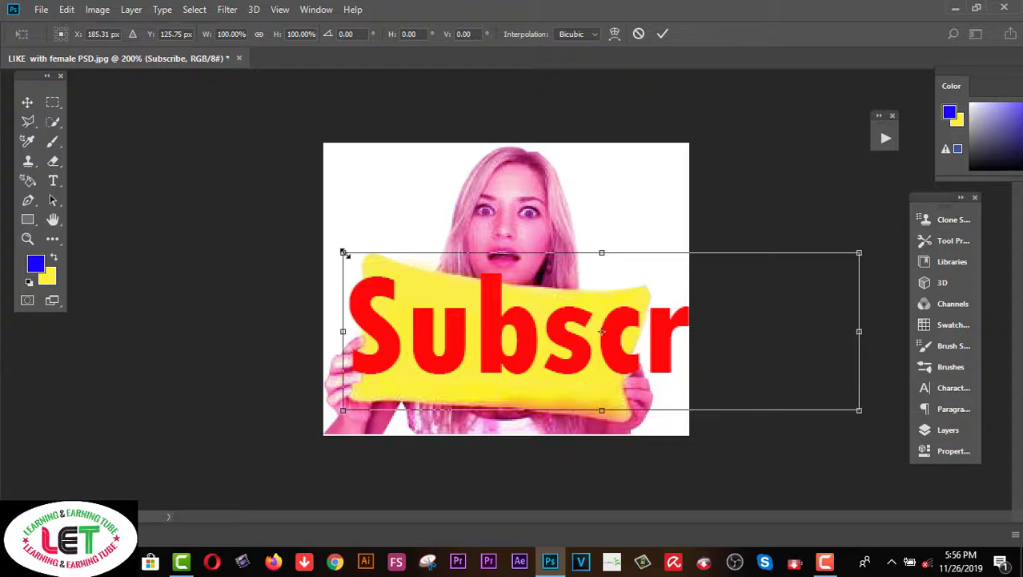
pyautogui.moveTo(345, 253); pyautogui.dragTo(504, 301)
pyautogui.moveTo(664, 344); pyautogui.dragTo(567, 357)
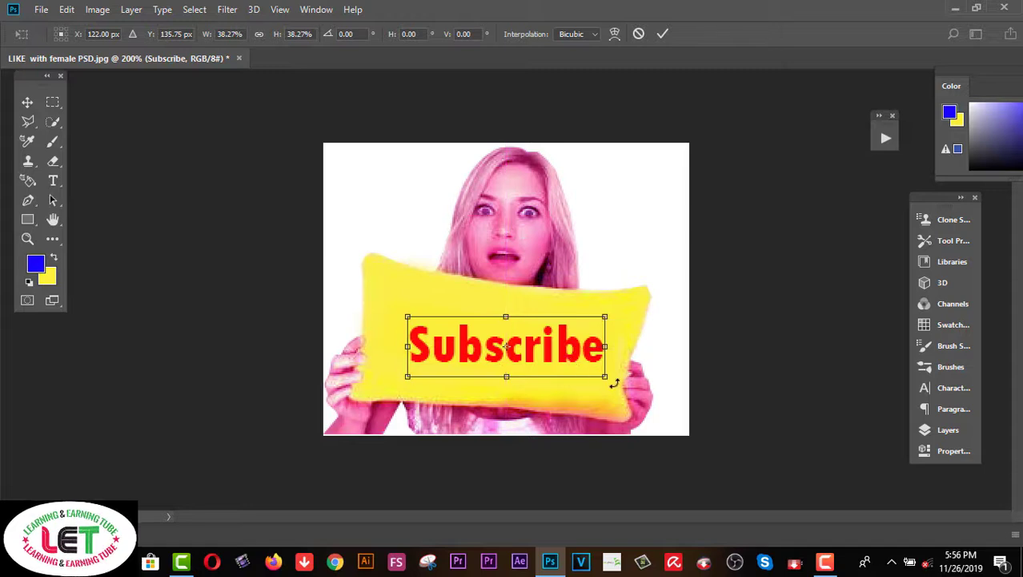
# Rotate the Subscribe text about 4.6° to follow the pillow's tilt and widen it to about 45%.
pyautogui.moveTo(615, 384); pyautogui.dragTo(615, 361)
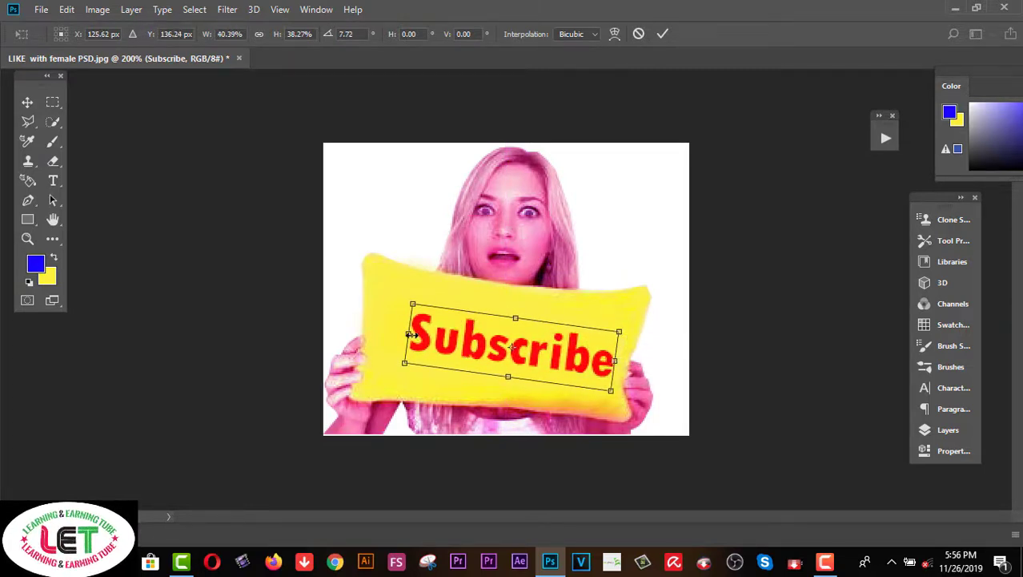
pyautogui.moveTo(410, 335); pyautogui.dragTo(392, 335)
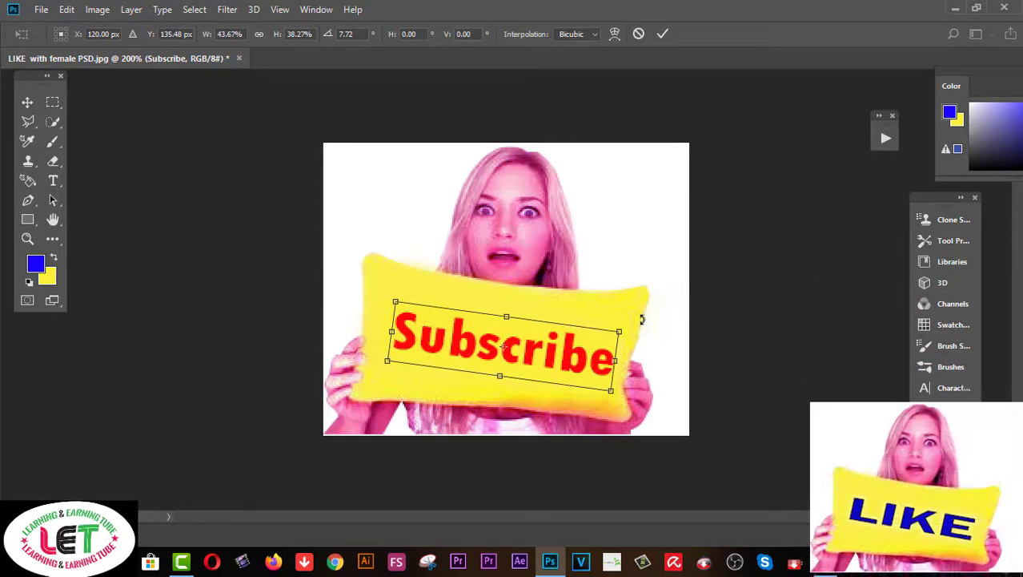
pyautogui.moveTo(641, 319); pyautogui.dragTo(641, 313)
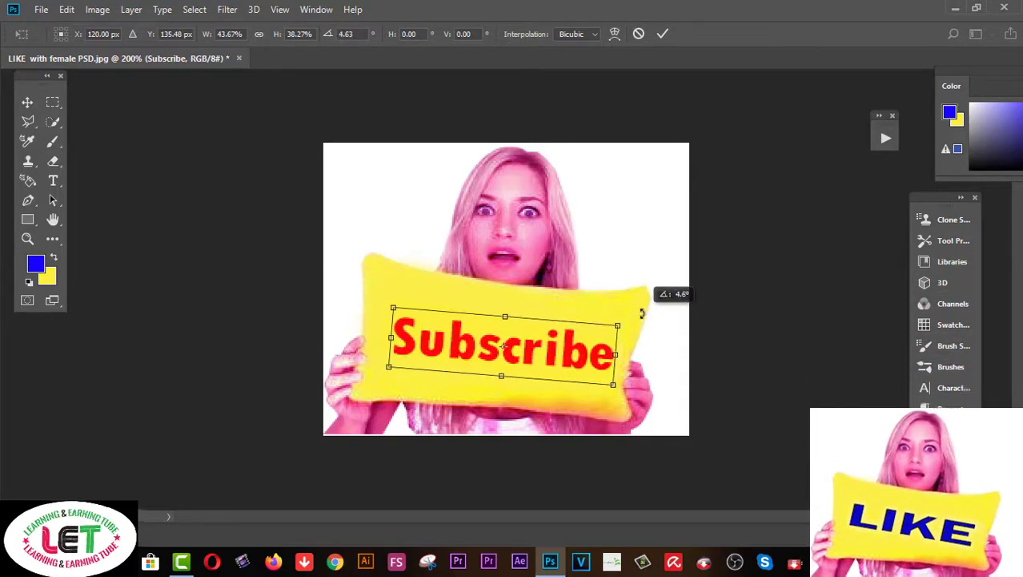
pyautogui.moveTo(391, 337); pyautogui.dragTo(385, 336)
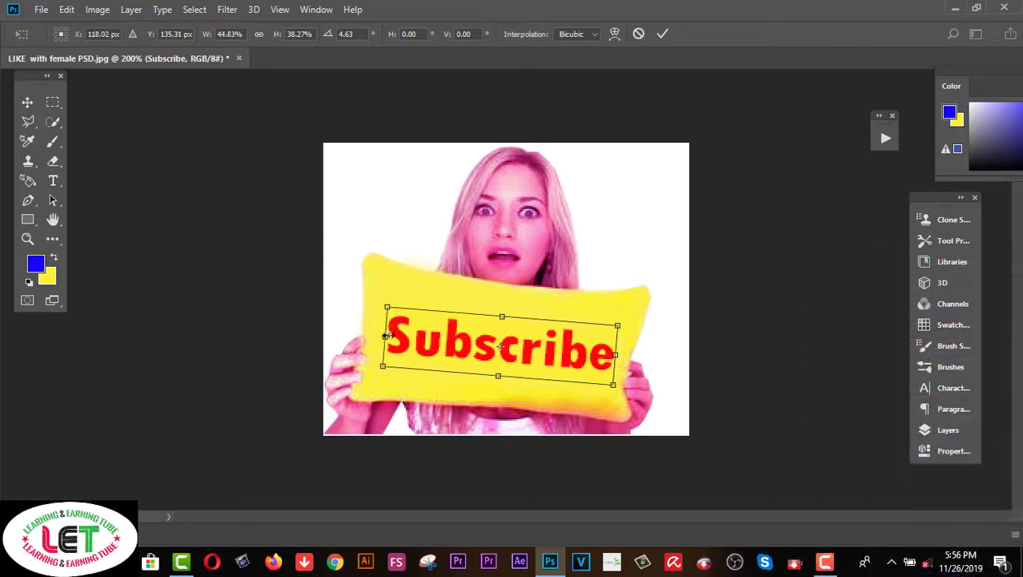
# Stretch the Subscribe text to about 48% height and 46% width, nudge it into place and apply the transformation.
pyautogui.moveTo(508, 310); pyautogui.dragTo(507, 303)
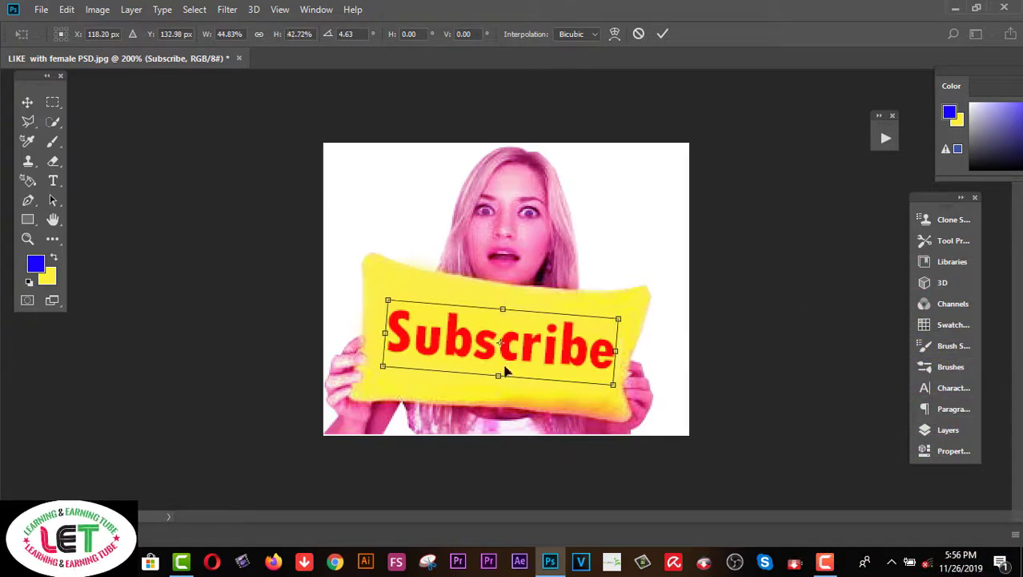
pyautogui.moveTo(498, 376); pyautogui.dragTo(498, 386)
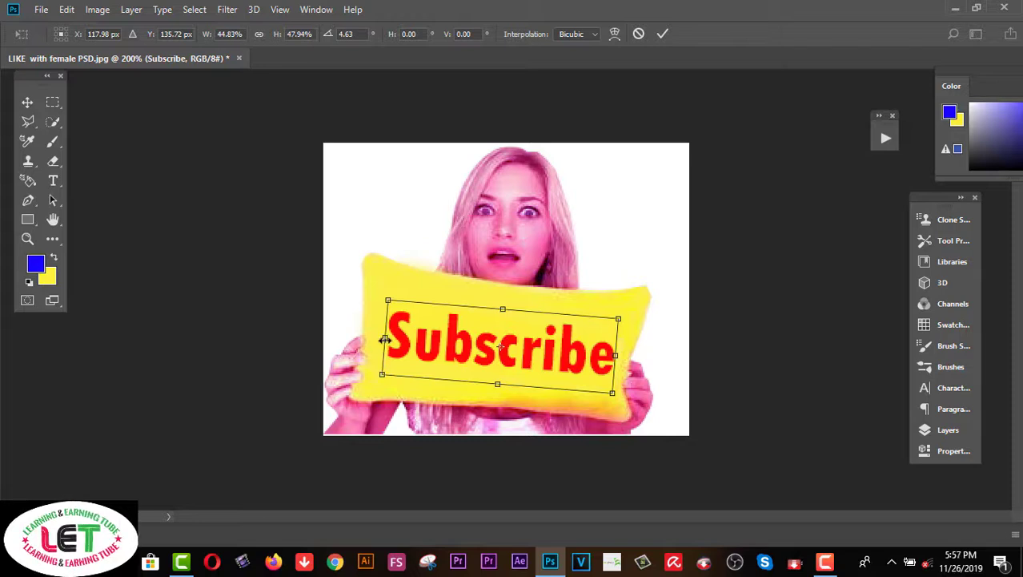
pyautogui.moveTo(385, 340); pyautogui.dragTo(380, 338)
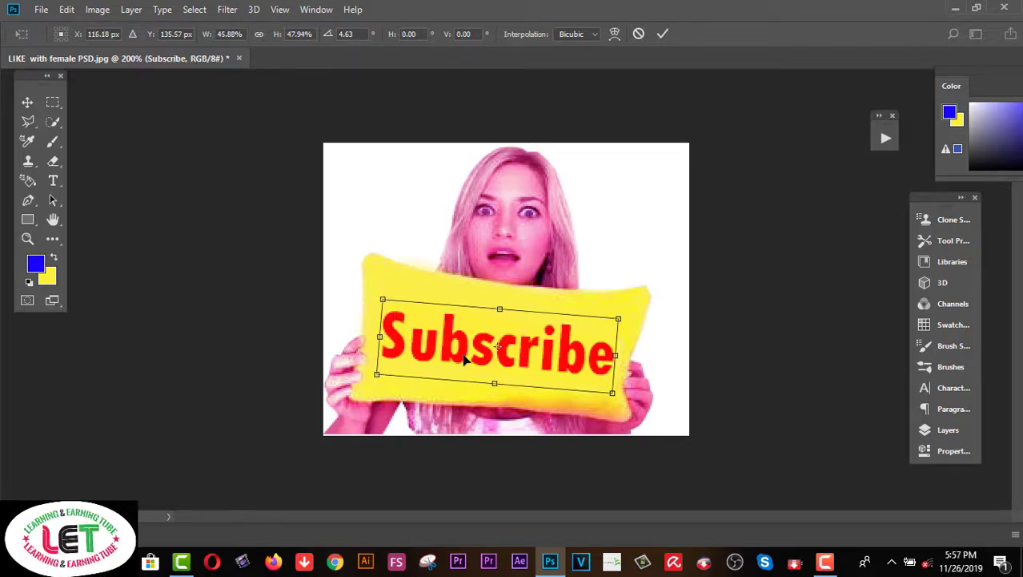
pyautogui.moveTo(464, 360); pyautogui.dragTo(465, 356)
pyautogui.click(25, 102)
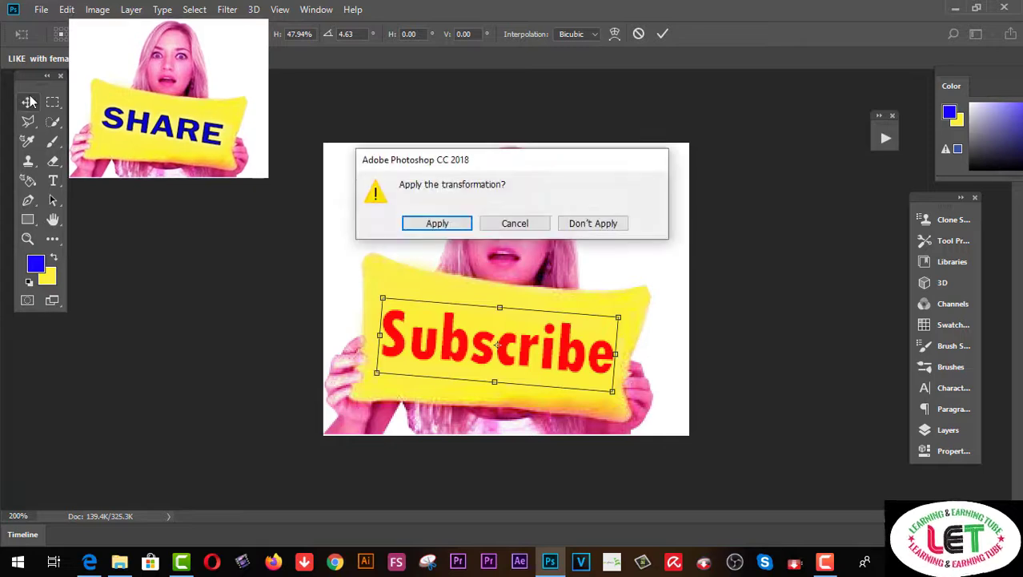
pyautogui.click(434, 224)
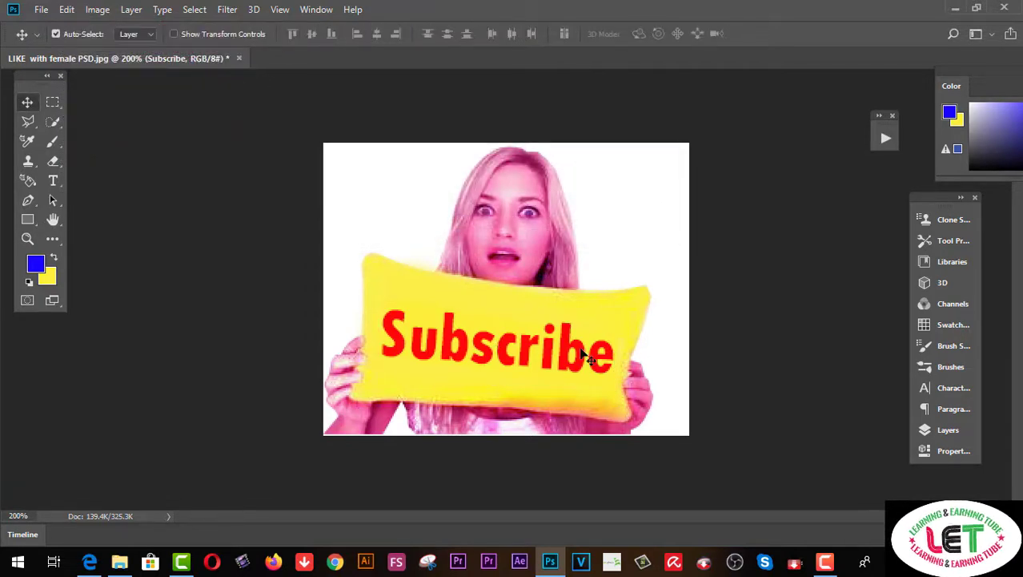
# Save the picture to the Desktop as a JPEG, keeping the file name "LIKE with female PSD" and the offered JPEG options.
pyautogui.click(41, 10)
pyautogui.click(87, 175)
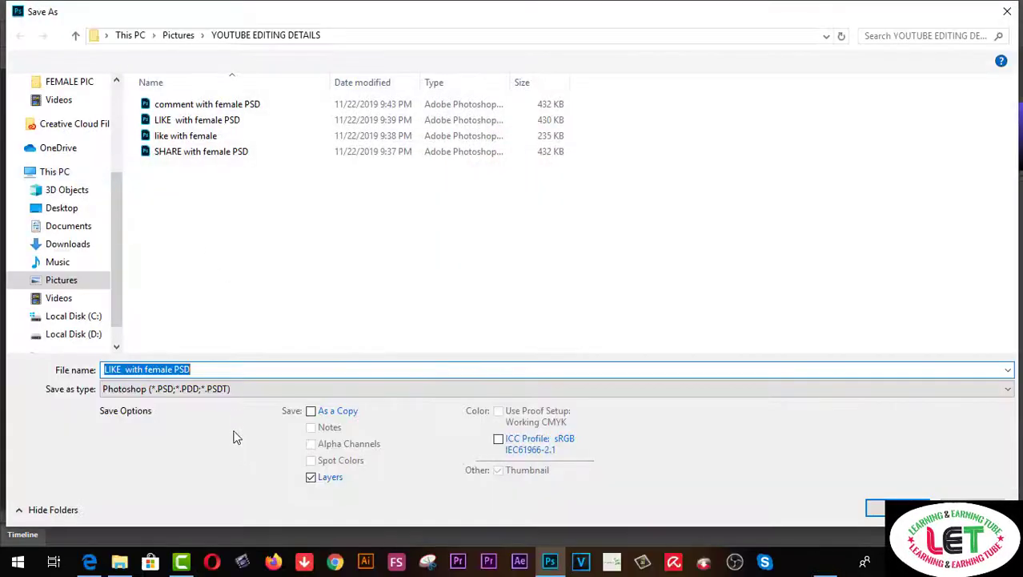
pyautogui.click(236, 390)
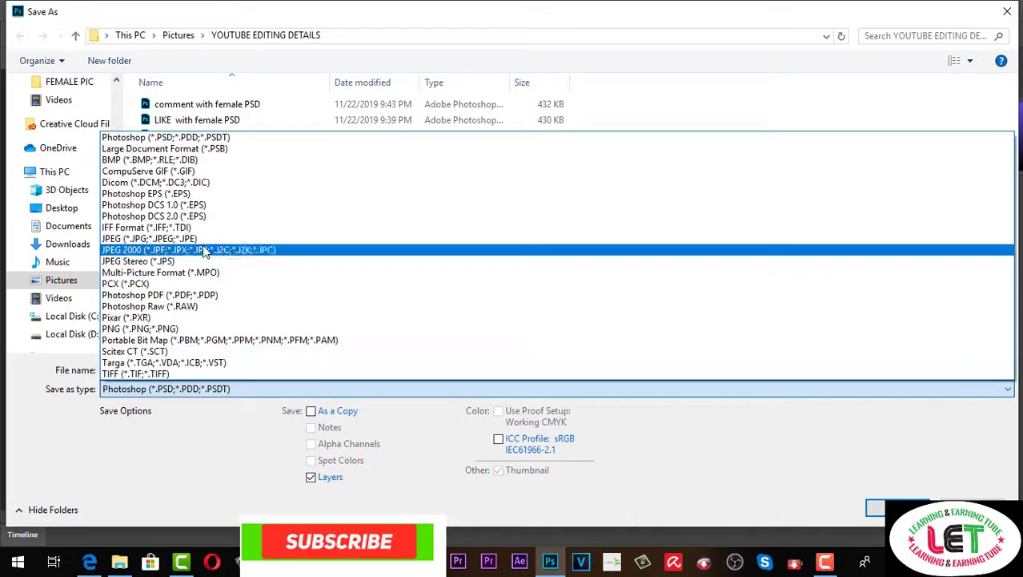
pyautogui.click(201, 239)
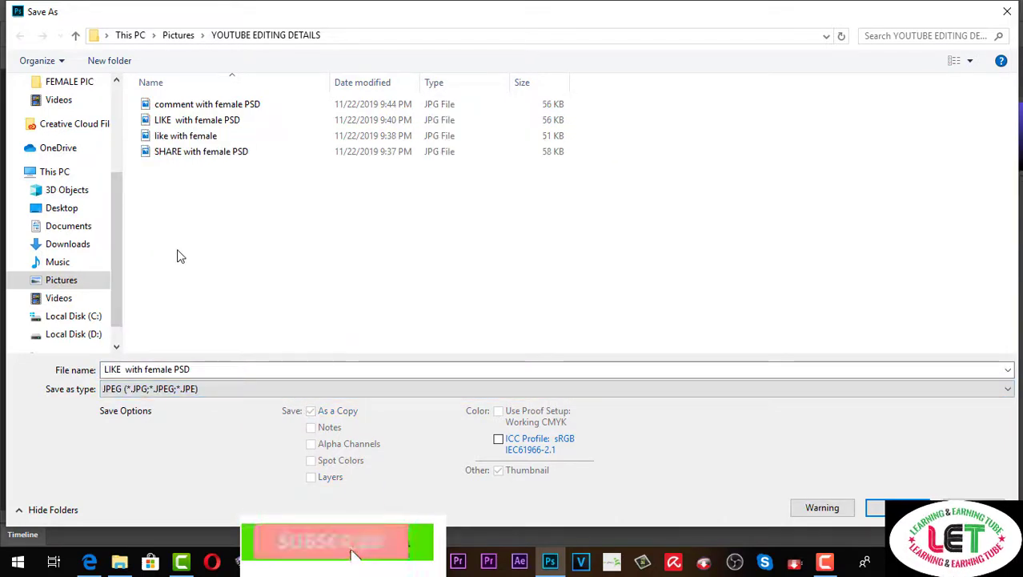
pyautogui.click(68, 215)
pyautogui.click(881, 506)
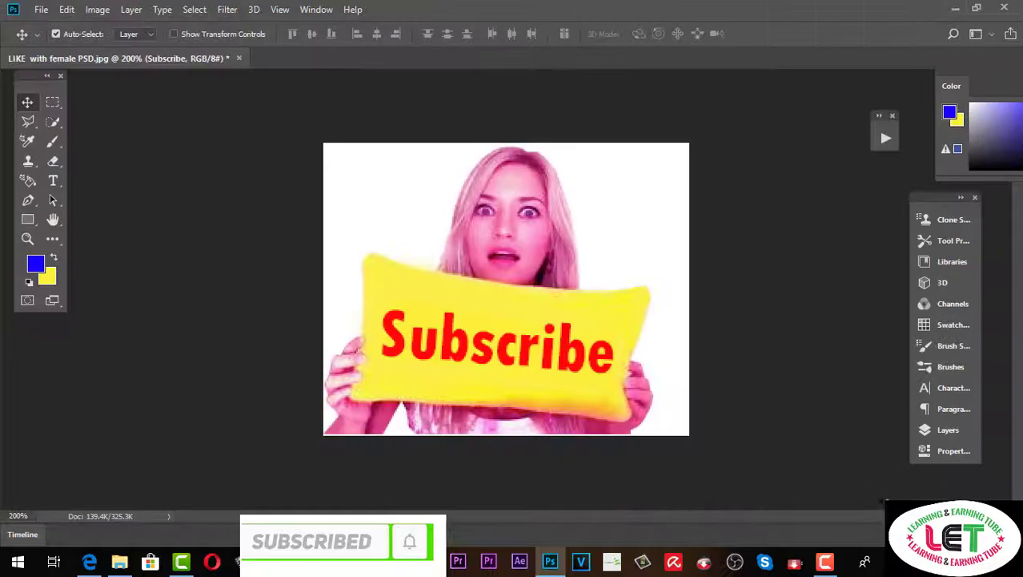
pyautogui.click(602, 139)
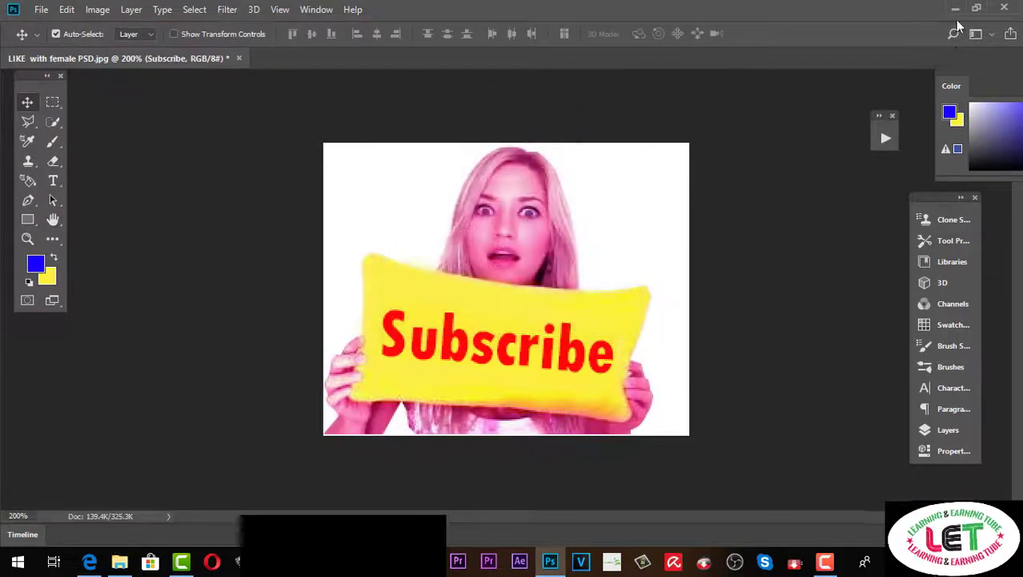
# Switch to Camtasia and import the "LIKE with female PSD" JPG from the Desktop into the project media.
pyautogui.click(955, 8)
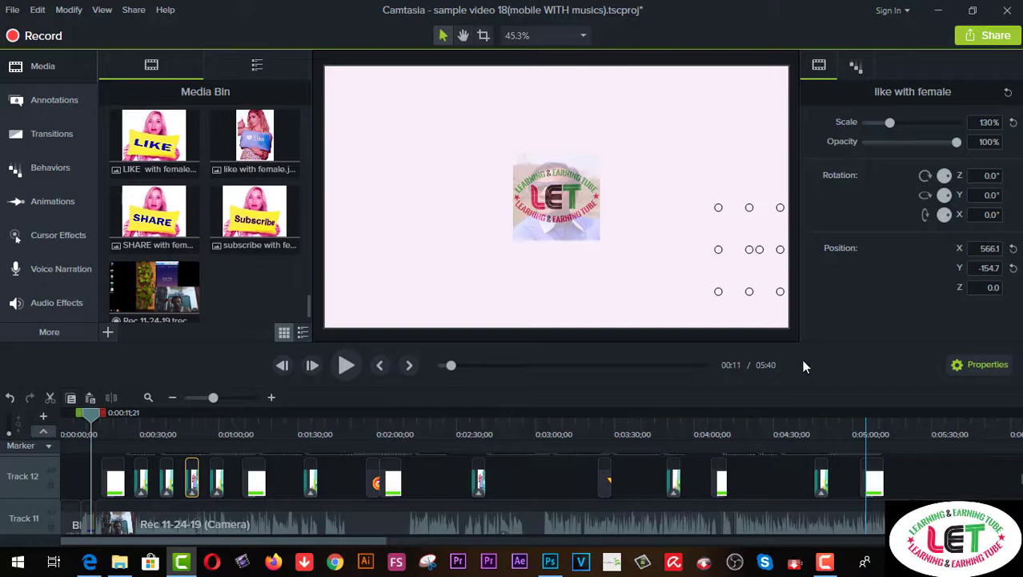
pyautogui.rightClick(244, 290)
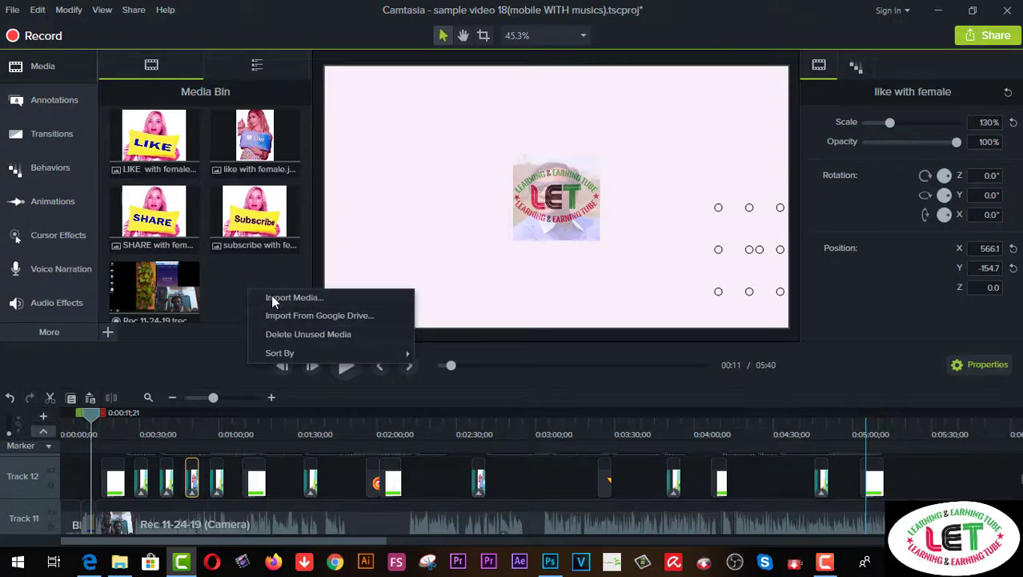
pyautogui.click(272, 297)
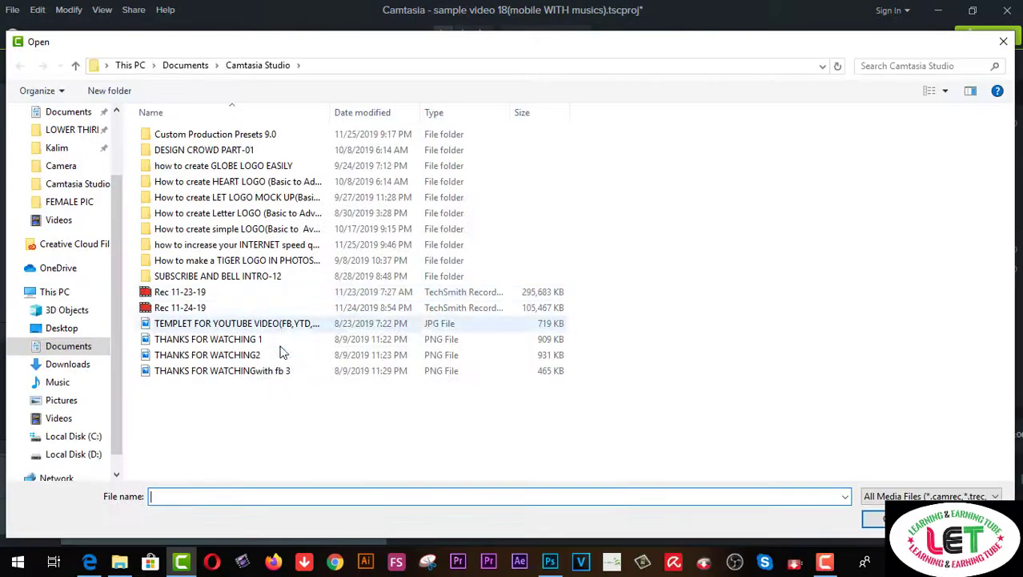
pyautogui.click(72, 334)
pyautogui.click(196, 136)
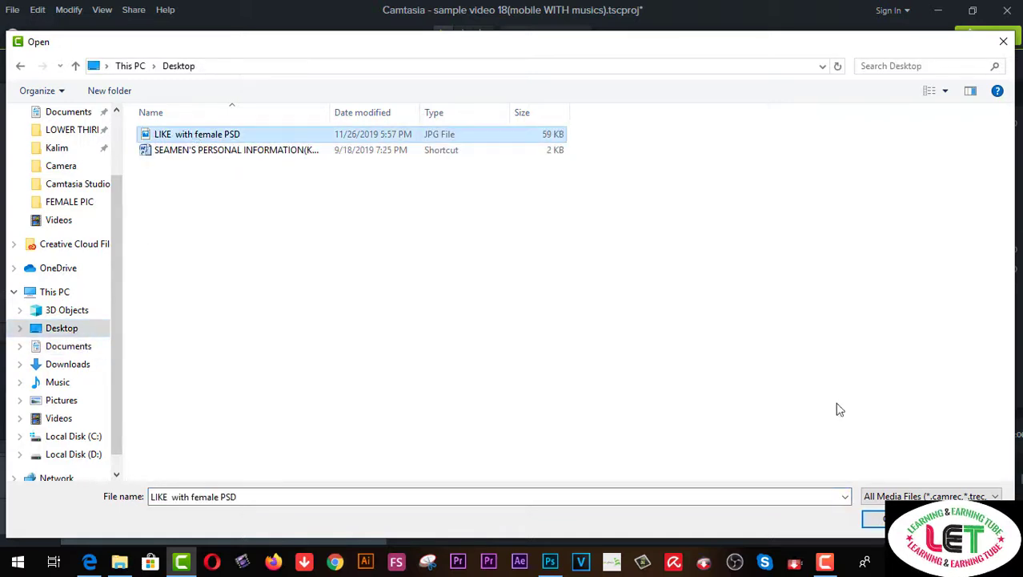
pyautogui.click(877, 518)
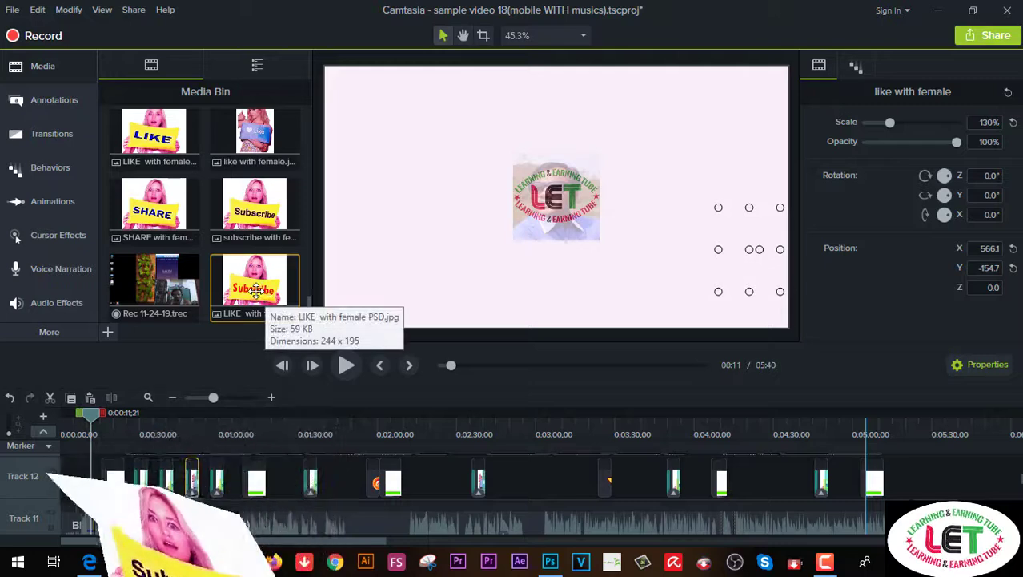
# Place the imported Subscribe image on Track 12 at about 3:01 and enlarge it to about 120% in the video frame's lower-left corner.
pyautogui.moveTo(255, 289); pyautogui.dragTo(562, 480)
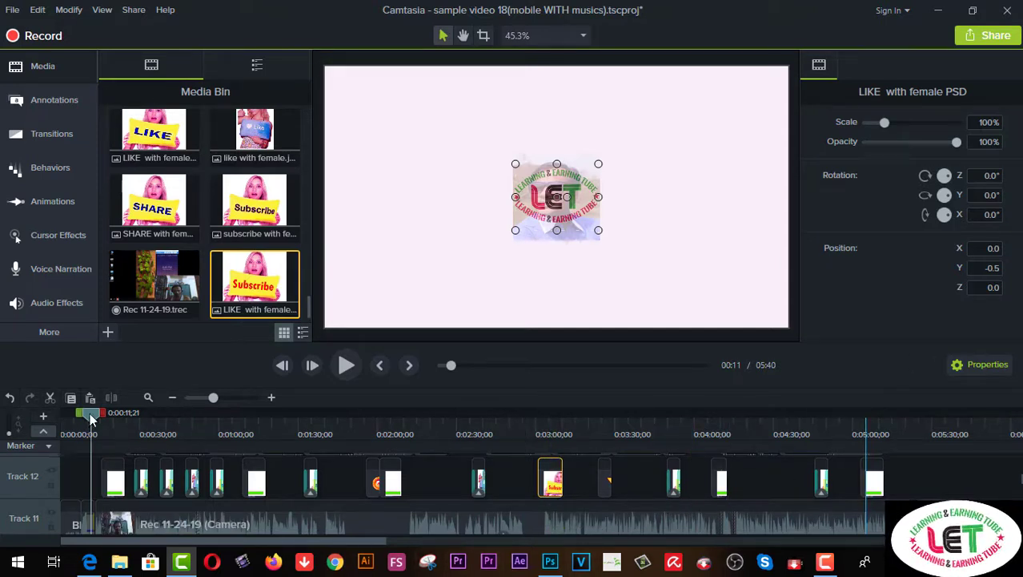
pyautogui.moveTo(90, 412); pyautogui.dragTo(119, 413)
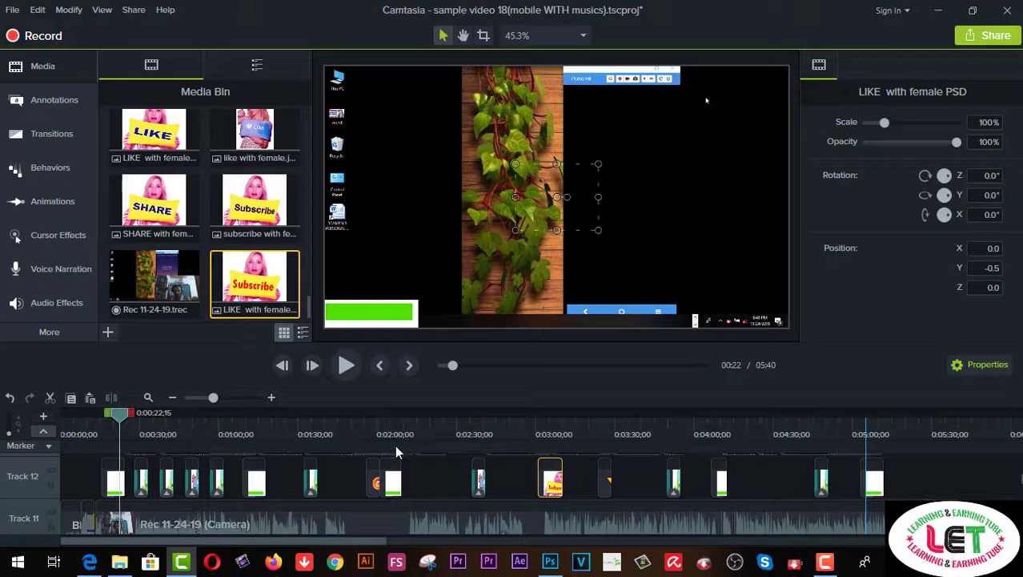
pyautogui.moveTo(395, 444); pyautogui.dragTo(581, 460)
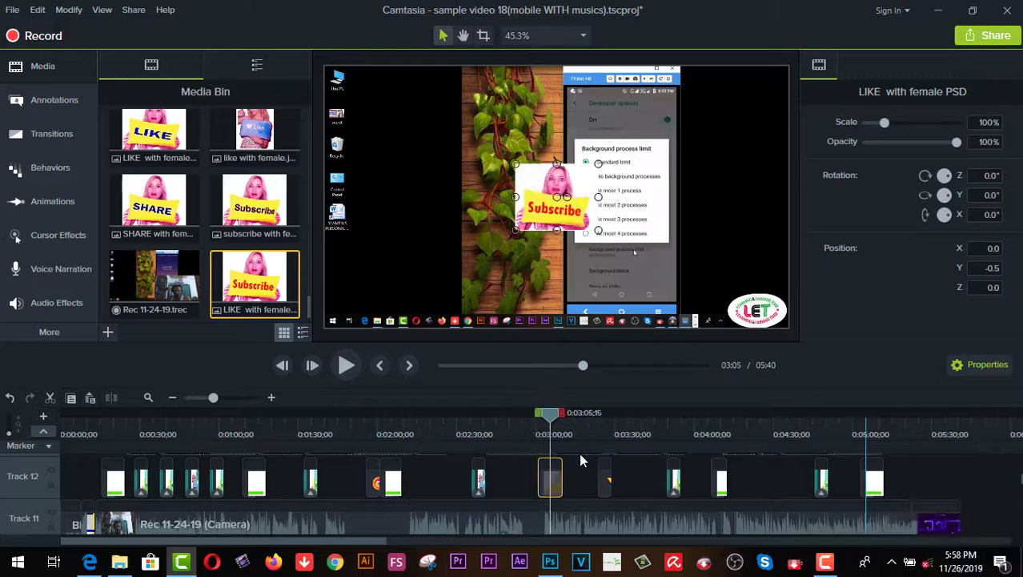
pyautogui.moveTo(531, 200); pyautogui.dragTo(349, 231)
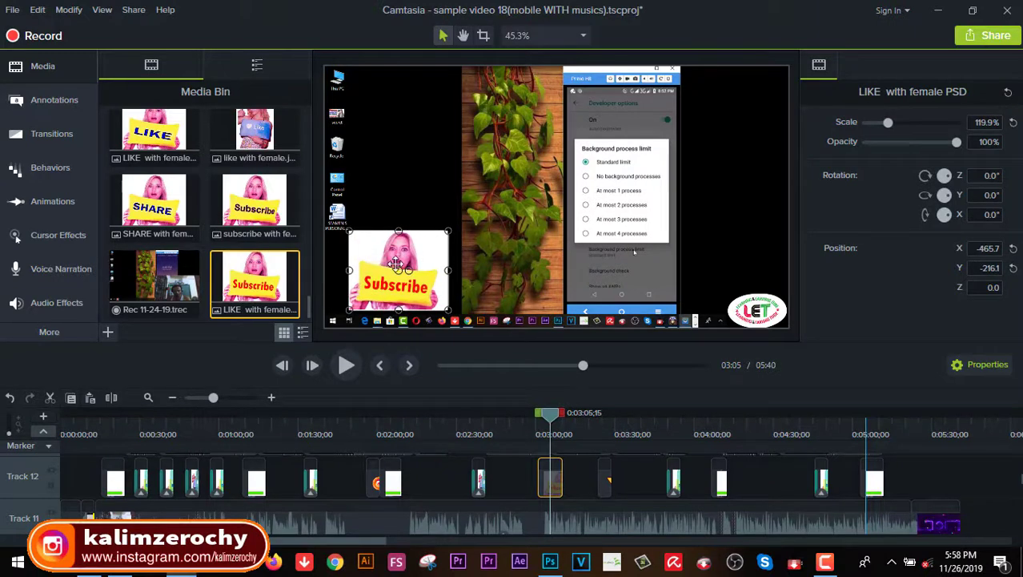
pyautogui.moveTo(396, 264); pyautogui.dragTo(377, 274)
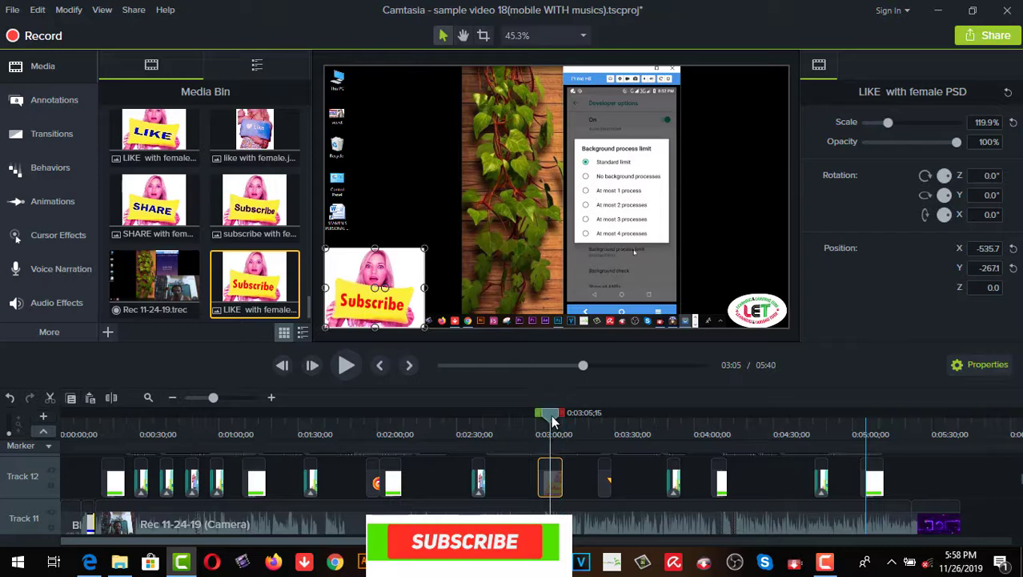
# Add a Wheel transition to the start of the Subscribe clip on Track 12 and a Blinds transition to its end.
pyautogui.moveTo(549, 415); pyautogui.dragTo(541, 421)
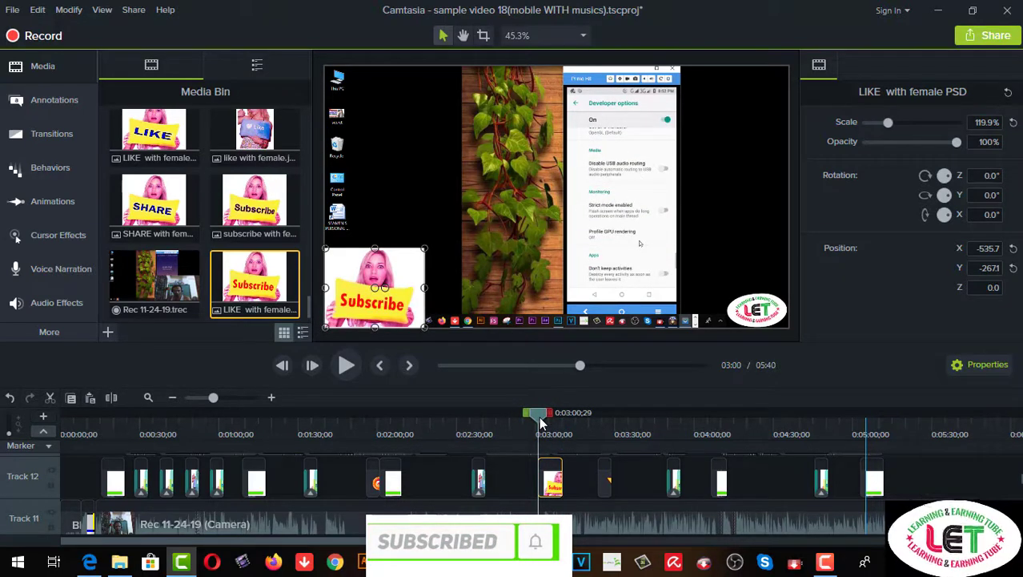
pyautogui.click(50, 136)
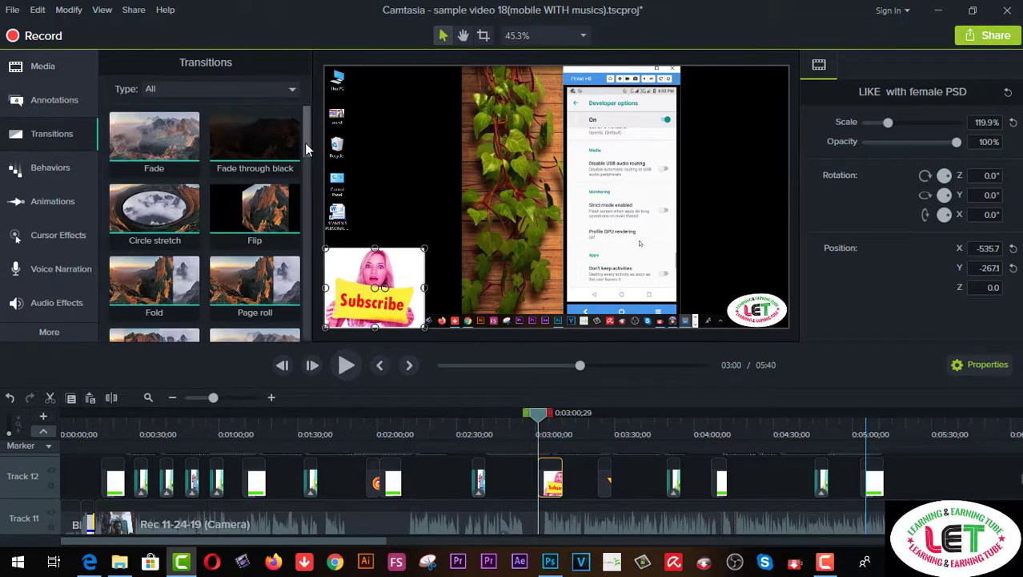
pyautogui.moveTo(304, 146); pyautogui.dragTo(306, 336)
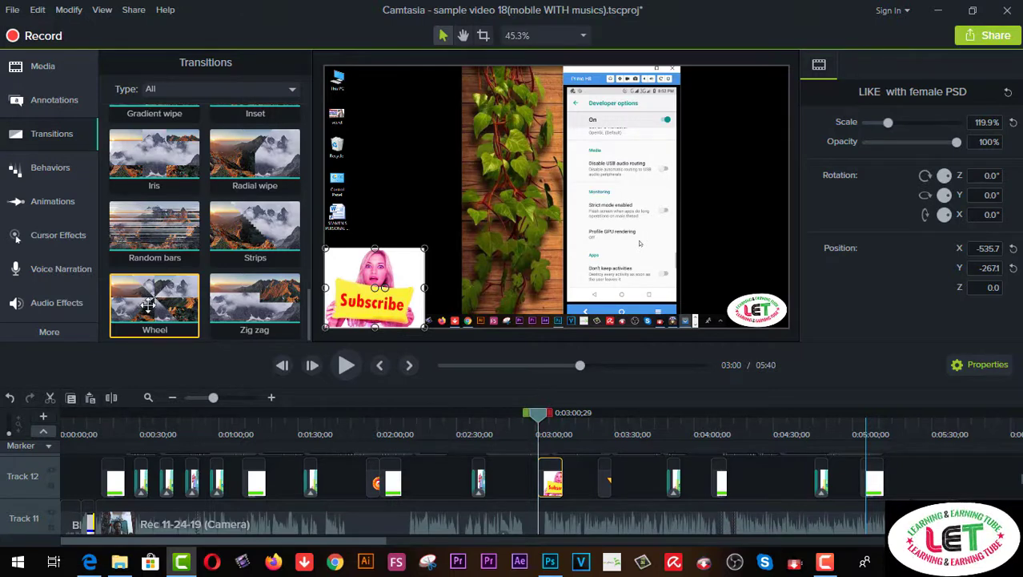
pyautogui.moveTo(148, 304); pyautogui.dragTo(544, 495)
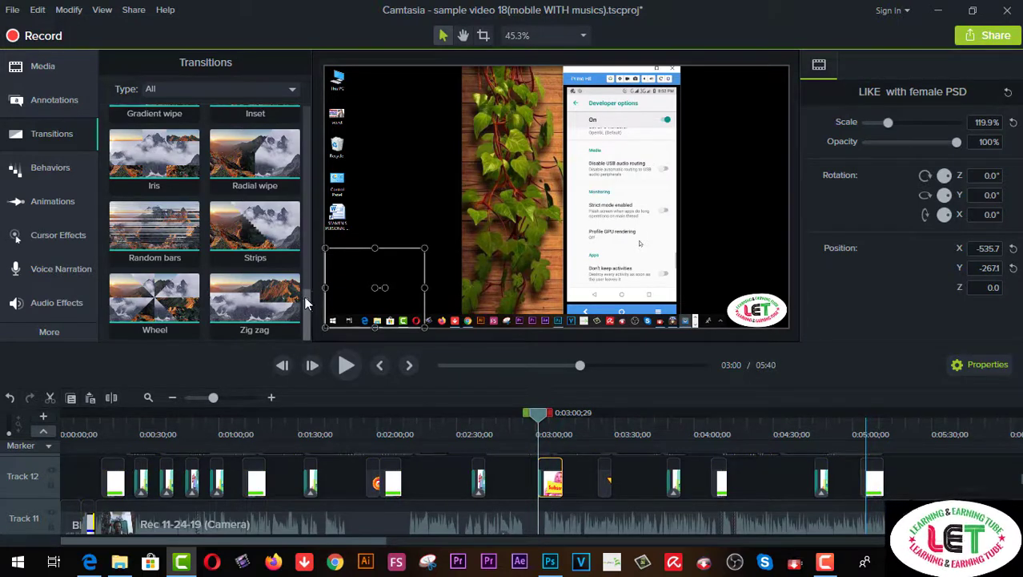
pyautogui.moveTo(305, 303); pyautogui.dragTo(302, 246)
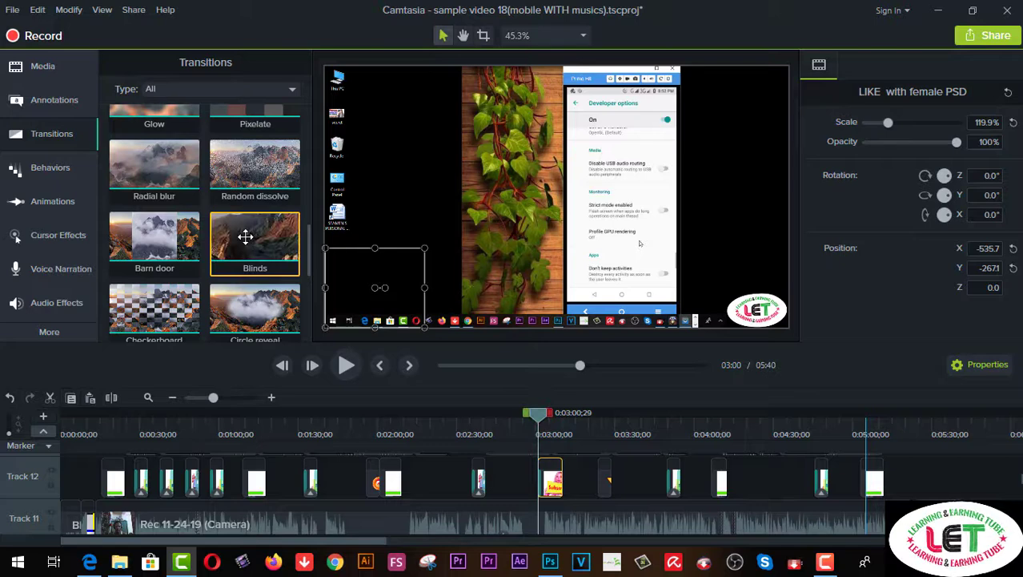
pyautogui.moveTo(245, 237); pyautogui.dragTo(565, 491)
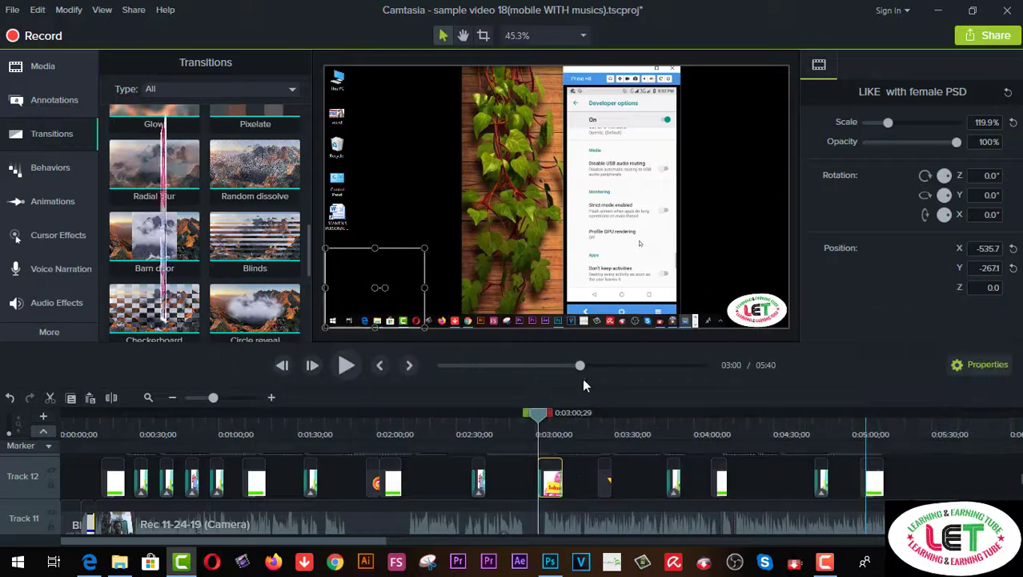
# Apply the Drifting behavior to the Subscribe clip at about 3:01 on Track 12.
pyautogui.click(47, 168)
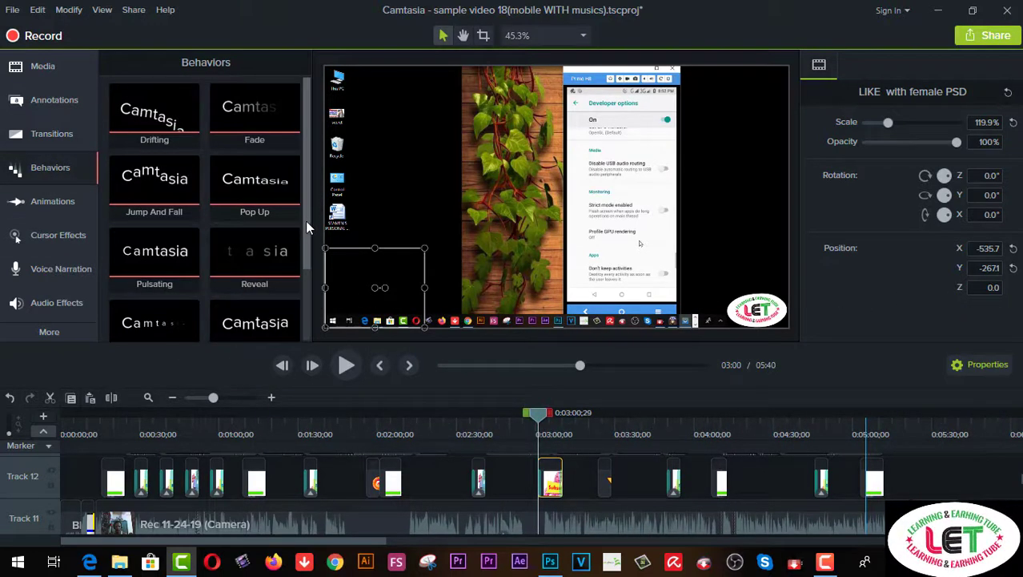
pyautogui.moveTo(305, 220); pyautogui.dragTo(304, 305)
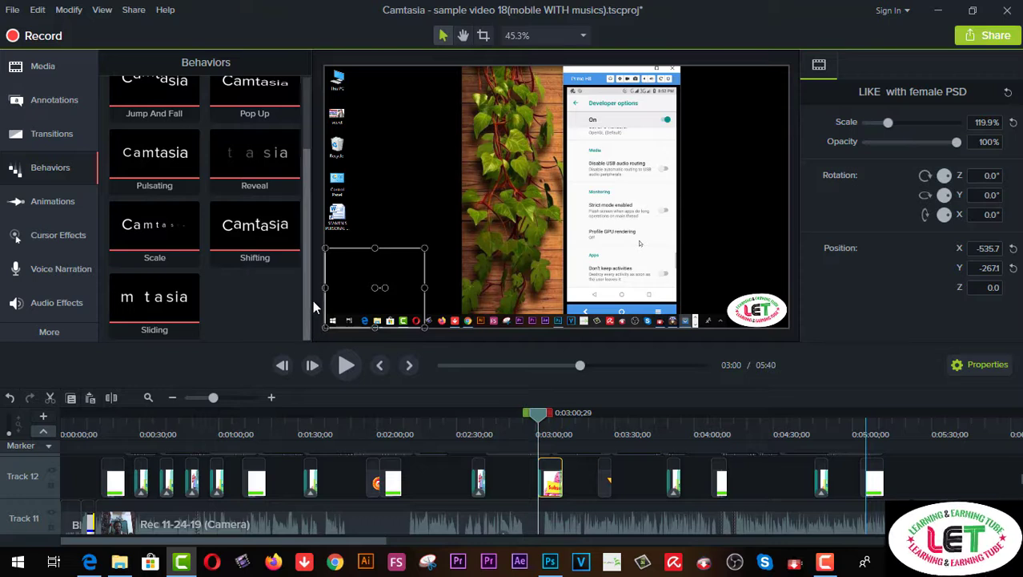
pyautogui.moveTo(307, 304); pyautogui.dragTo(307, 245)
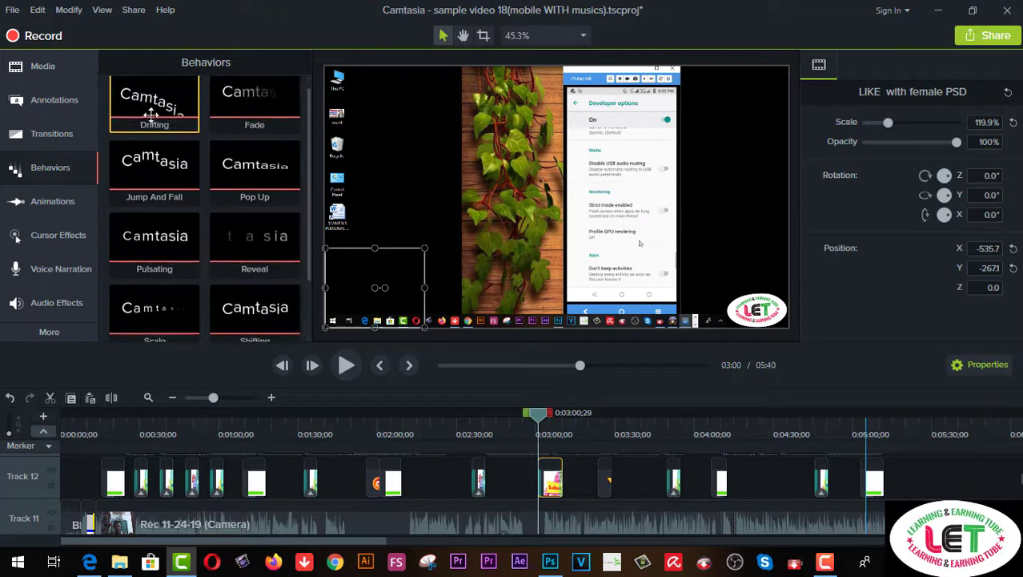
pyautogui.moveTo(140, 100); pyautogui.dragTo(554, 485)
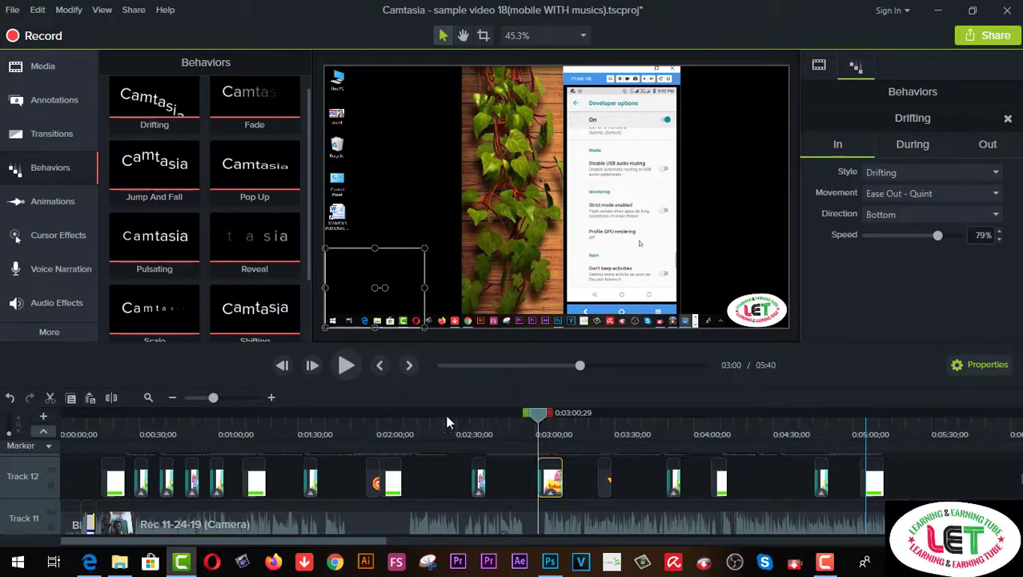
# Play the video from about 2:59 through the end of the Subscribe clip to check its transitions and Drifting behavior.
pyautogui.moveTo(540, 420); pyautogui.dragTo(535, 421)
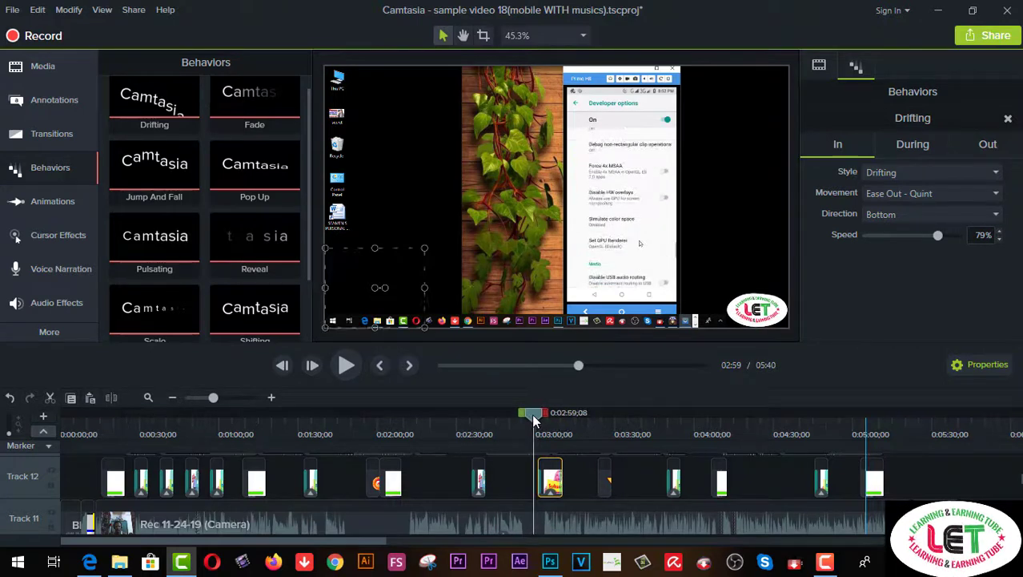
pyautogui.click(346, 366)
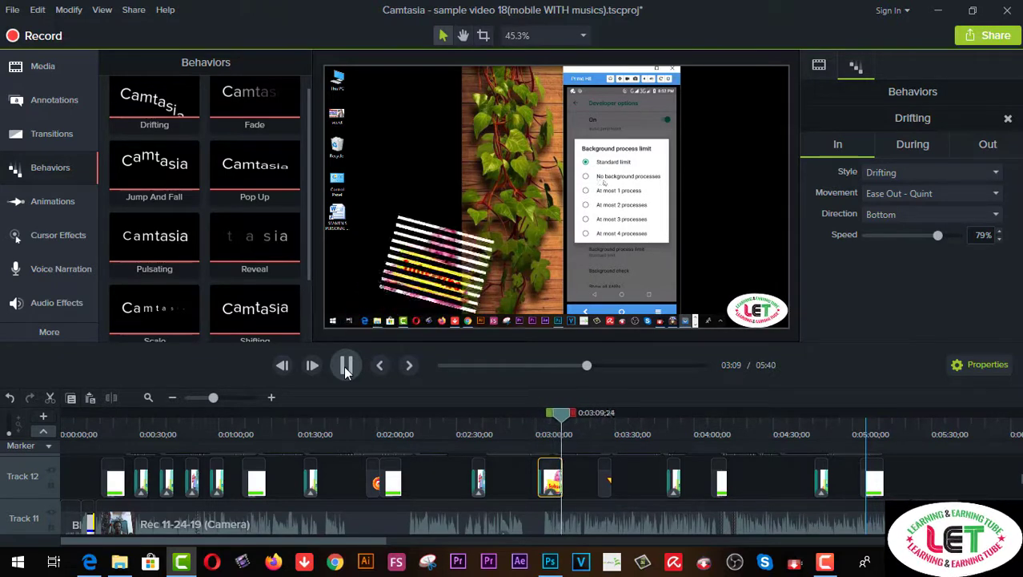
pyautogui.click(349, 369)
pyautogui.click(565, 474)
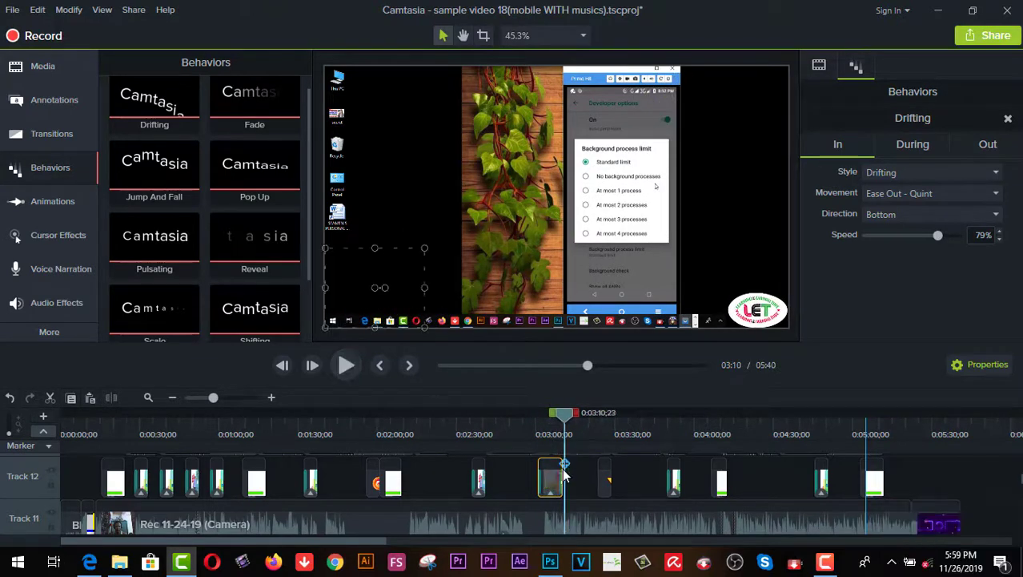
pyautogui.click(558, 475)
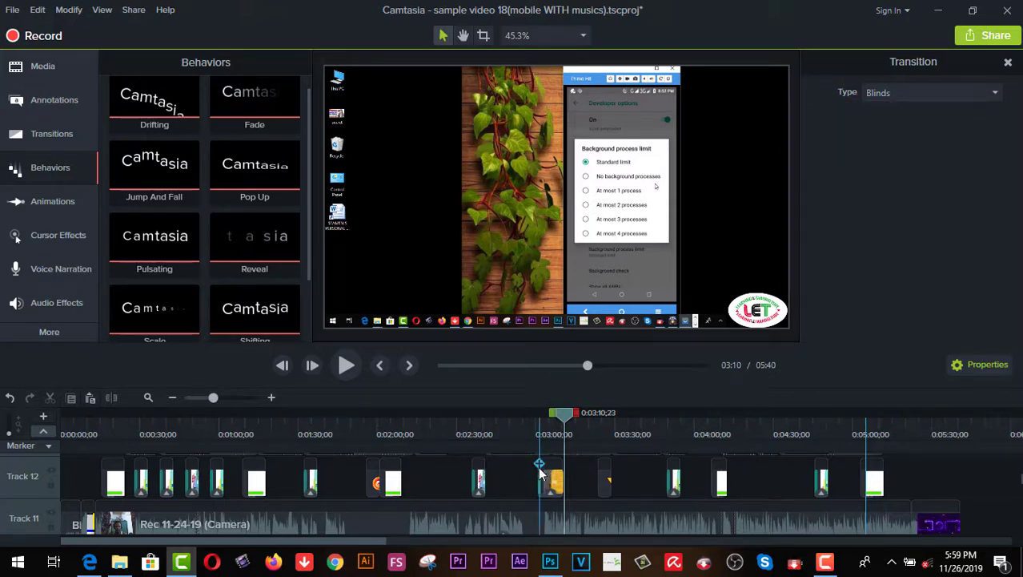
# At about 3:04, move the Subscribe image to the black area beside the phone in the video frame's upper-right part and shrink it slightly.
pyautogui.click(560, 421)
pyautogui.moveTo(561, 420); pyautogui.dragTo(545, 426)
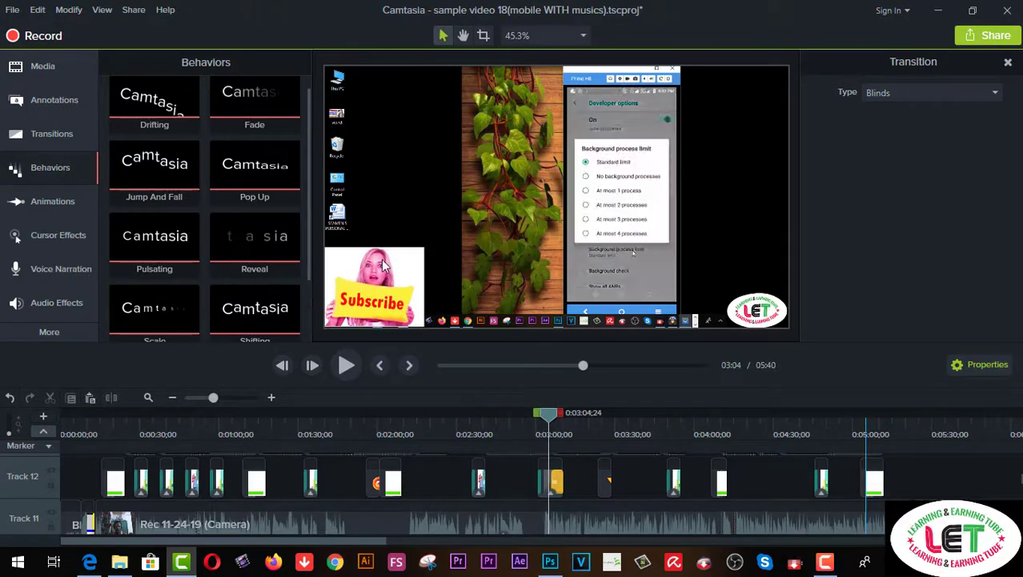
pyautogui.moveTo(374, 286); pyautogui.dragTo(726, 132)
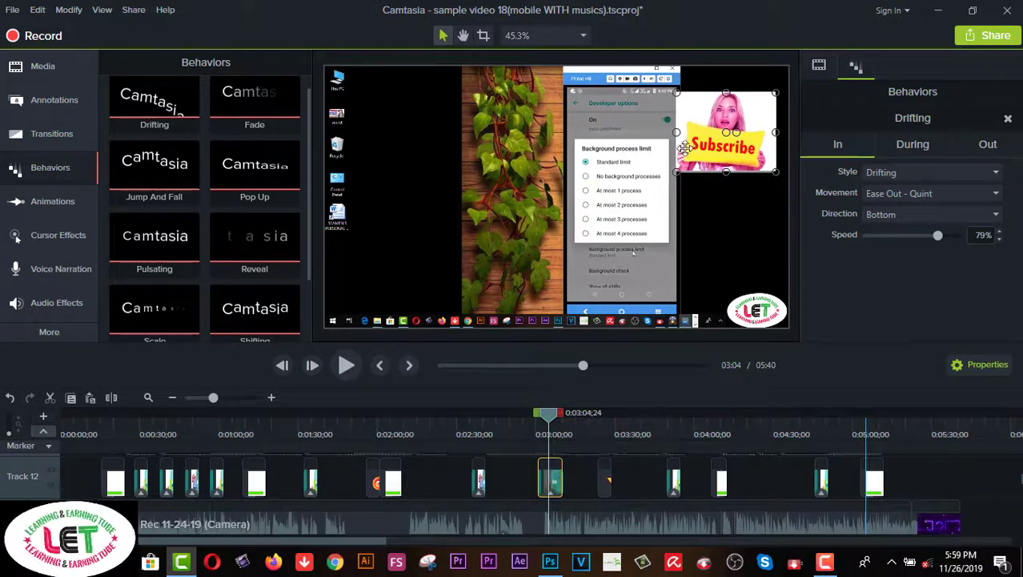
pyautogui.moveTo(677, 132); pyautogui.dragTo(687, 133)
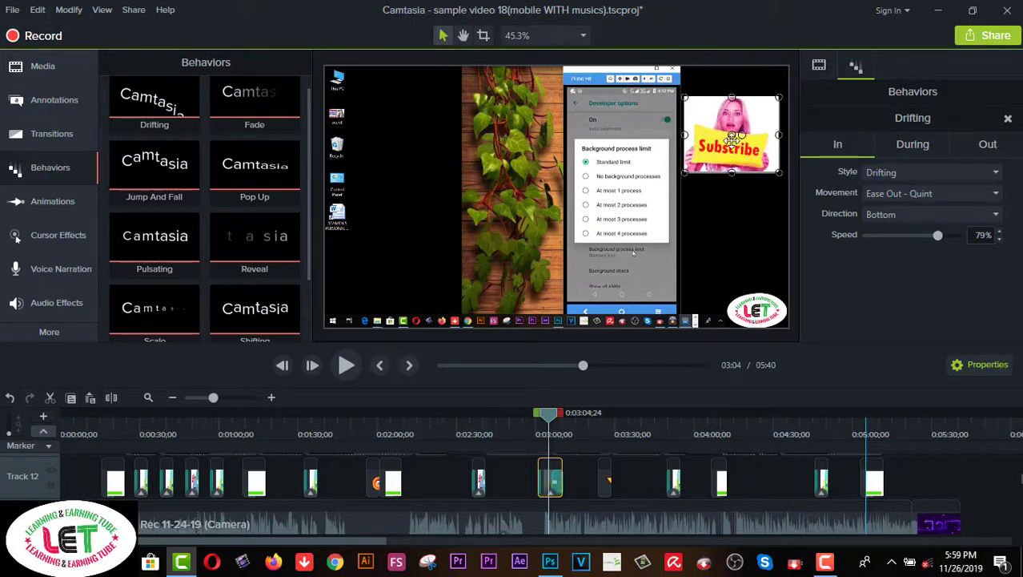
pyautogui.moveTo(725, 134); pyautogui.dragTo(732, 153)
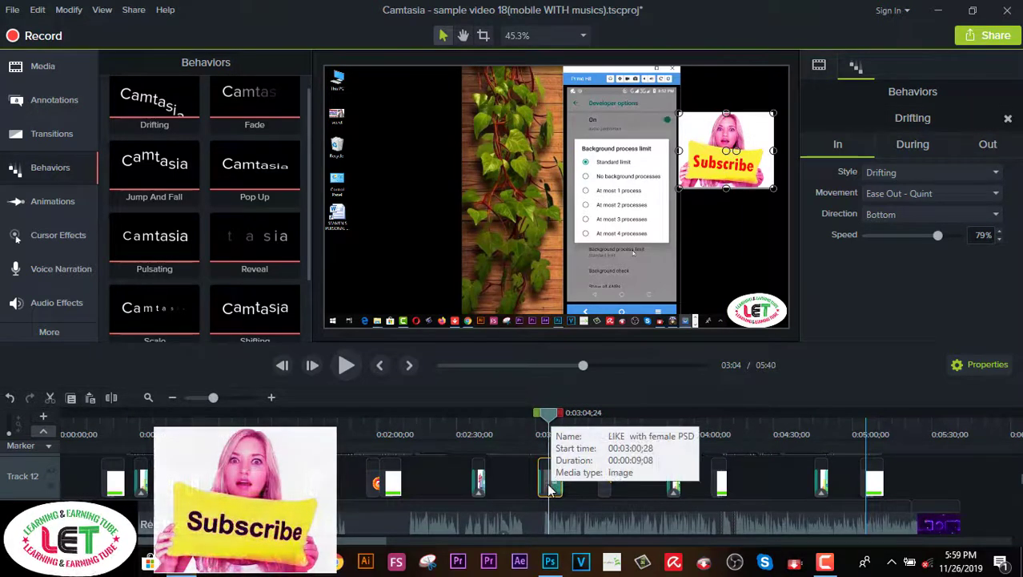
pyautogui.rightClick(556, 478)
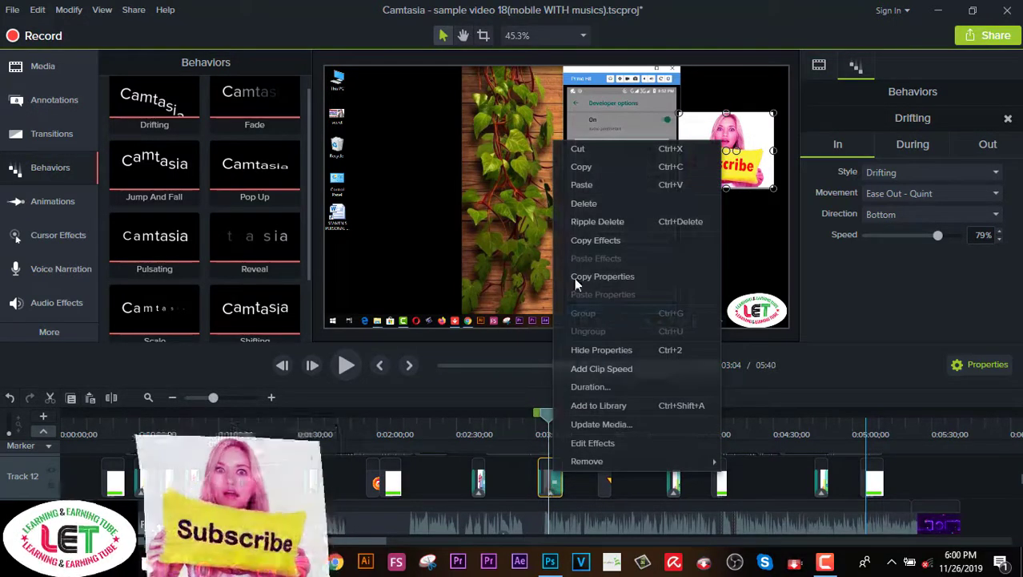
pyautogui.click(582, 167)
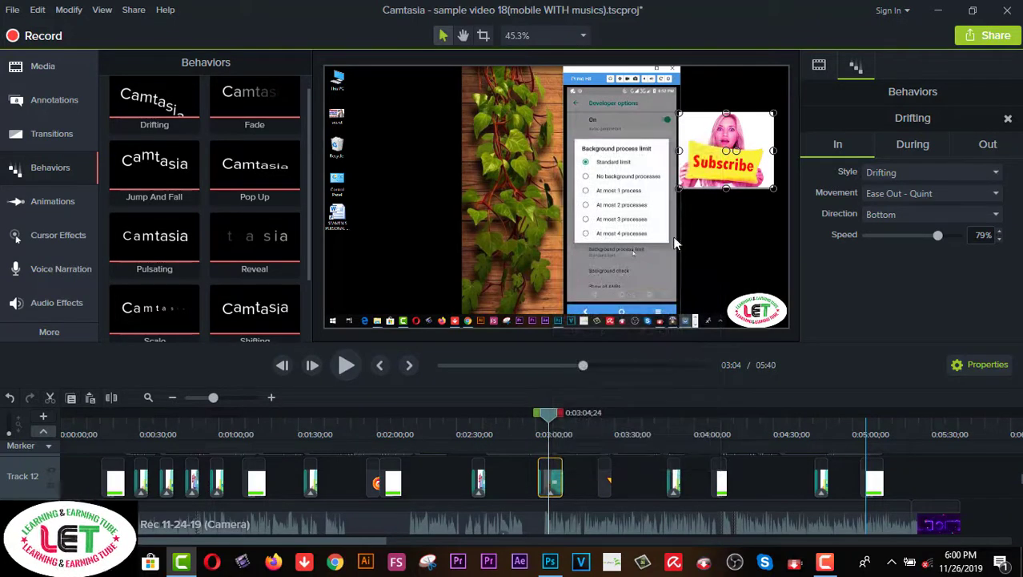
pyautogui.rightClick(768, 498)
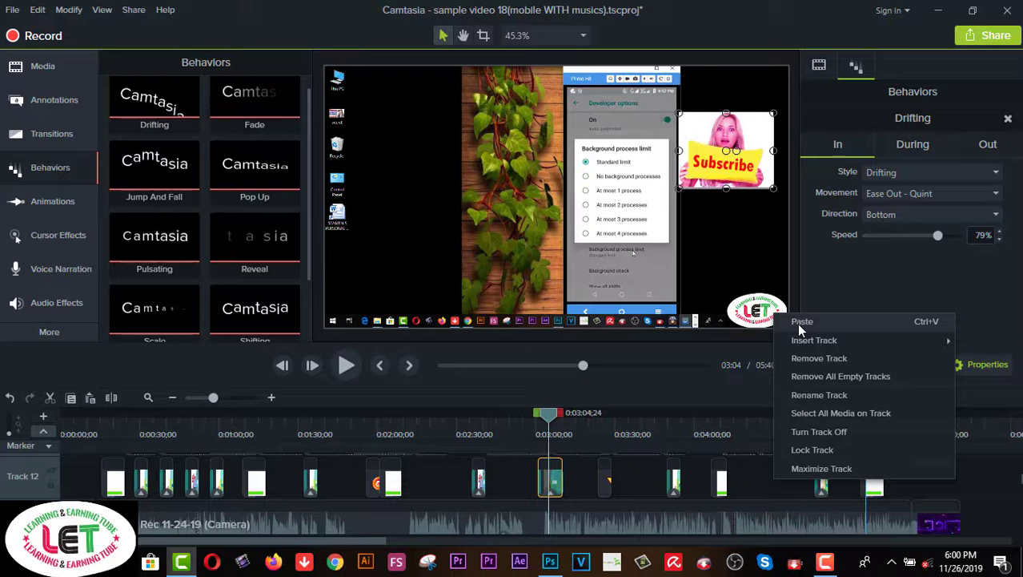
pyautogui.click(557, 489)
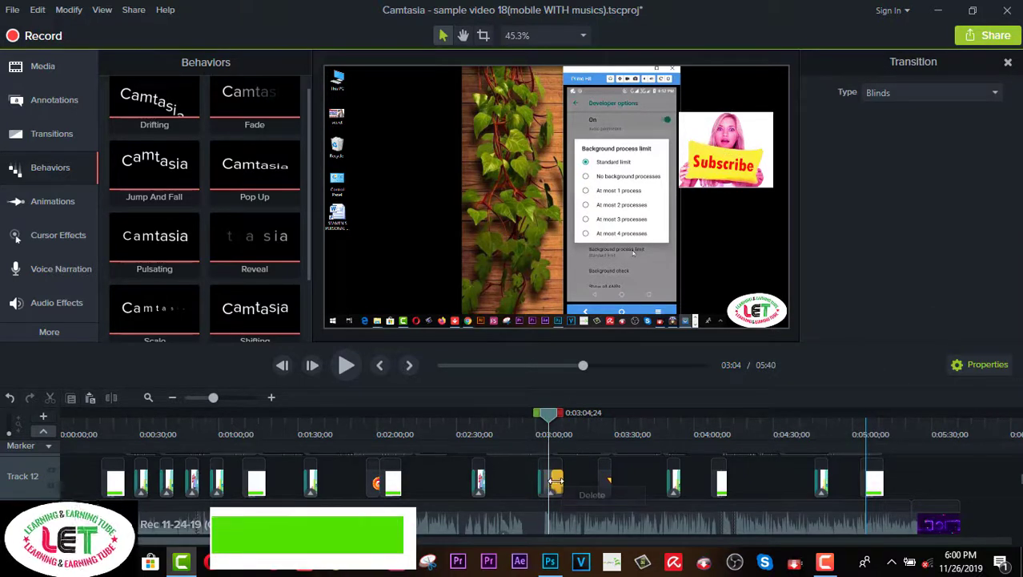
# Copy the Subscribe clip and paste the duplicate into the empty stretch of Track 12 just before 4:30.
pyautogui.click(552, 480)
pyautogui.rightClick(554, 479)
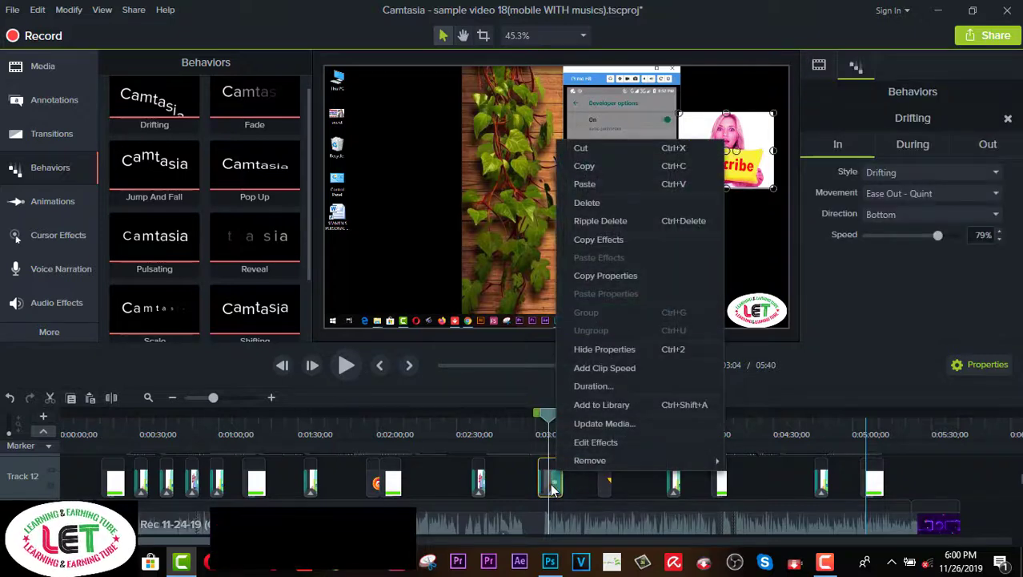
pyautogui.click(585, 170)
pyautogui.rightClick(766, 490)
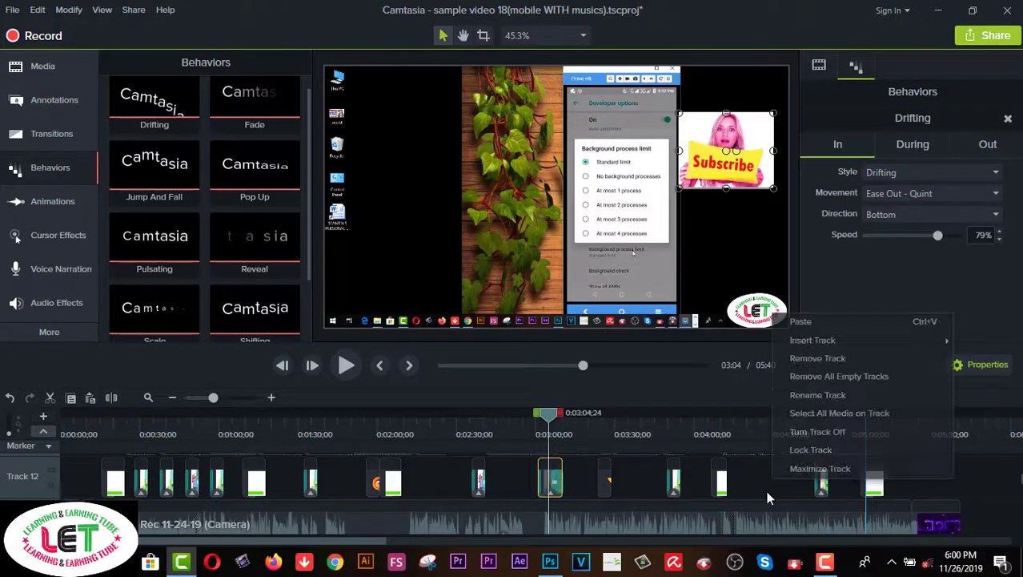
pyautogui.click(802, 322)
# At about 4:29, move the duplicate Subscribe image to the video frame's upper-left area, beside the desktop icons.
pyautogui.moveTo(547, 422); pyautogui.dragTo(772, 413)
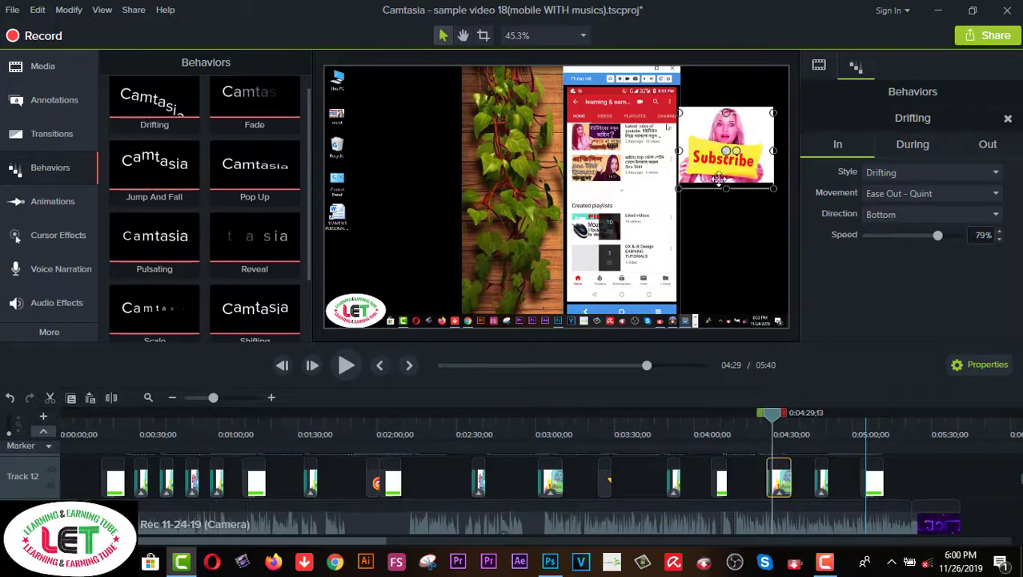
pyautogui.moveTo(719, 178); pyautogui.dragTo(409, 122)
pyautogui.moveTo(438, 153); pyautogui.dragTo(433, 155)
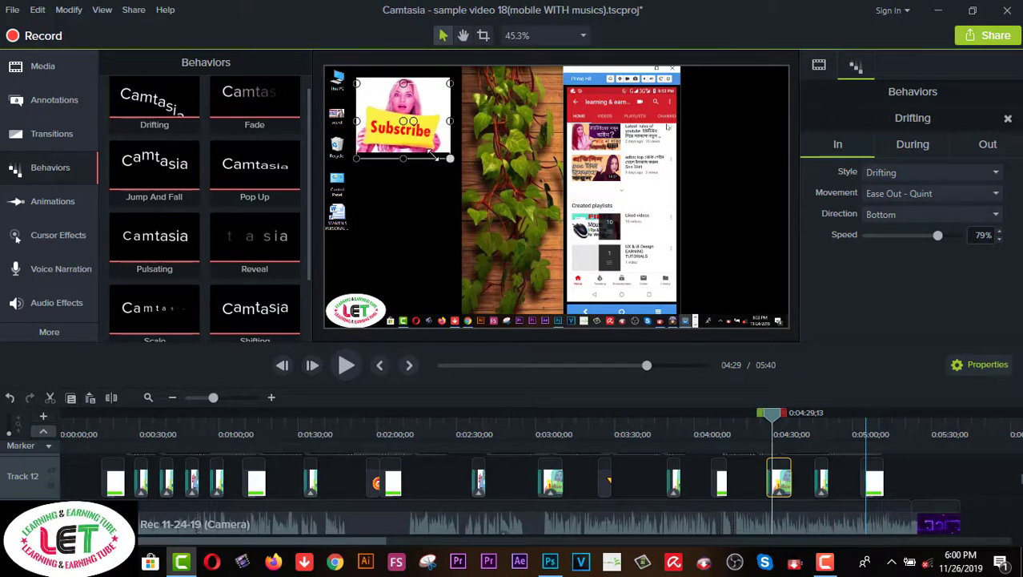
# Play the video from about 4:24 through the duplicate Subscribe clip to check its animation.
pyautogui.moveTo(773, 413)
pyautogui.mouseDown()
pyautogui.moveTo(757, 417)
pyautogui.moveTo(767, 419)
pyautogui.mouseUp()
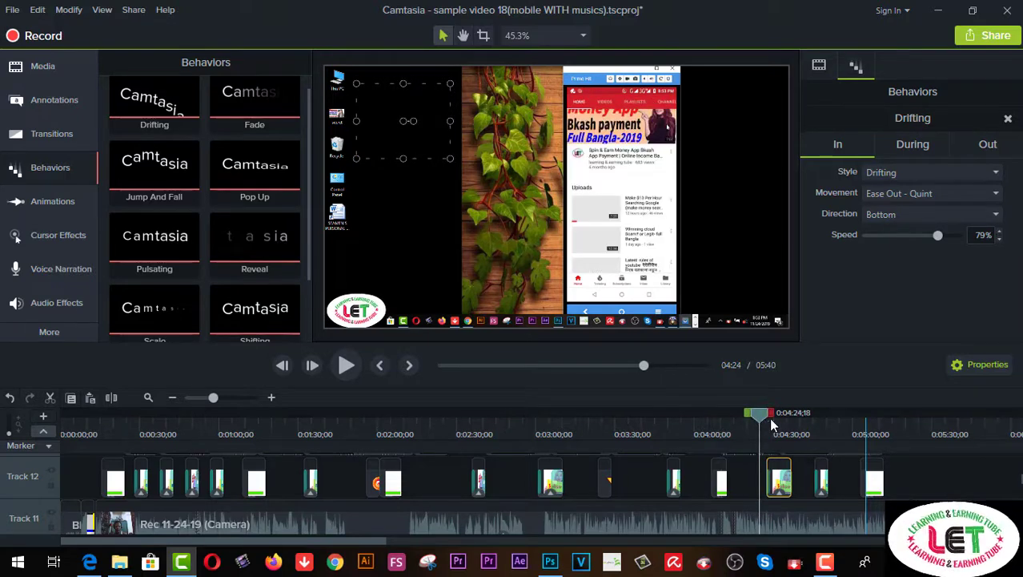
pyautogui.click(347, 366)
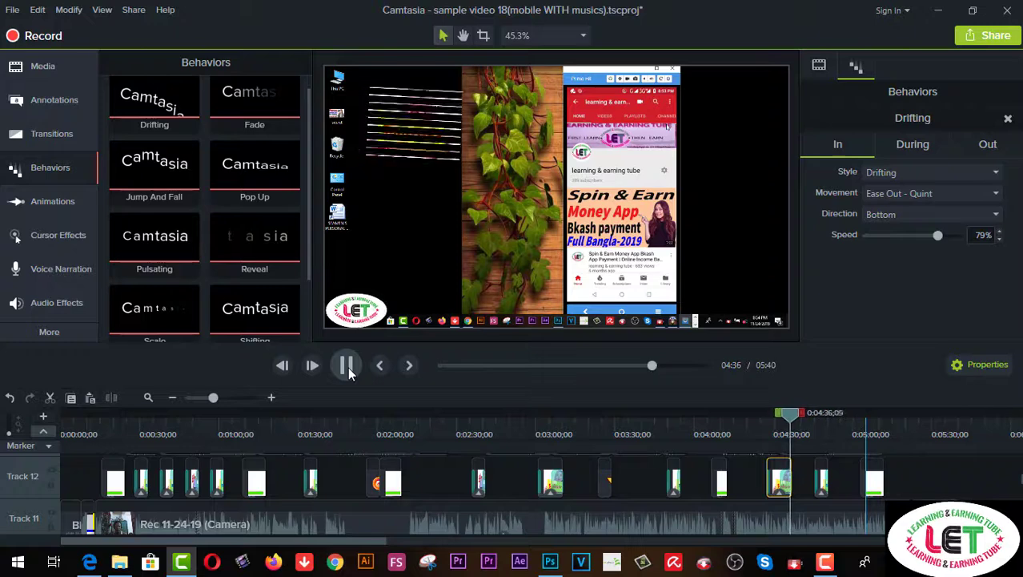
pyautogui.click(348, 367)
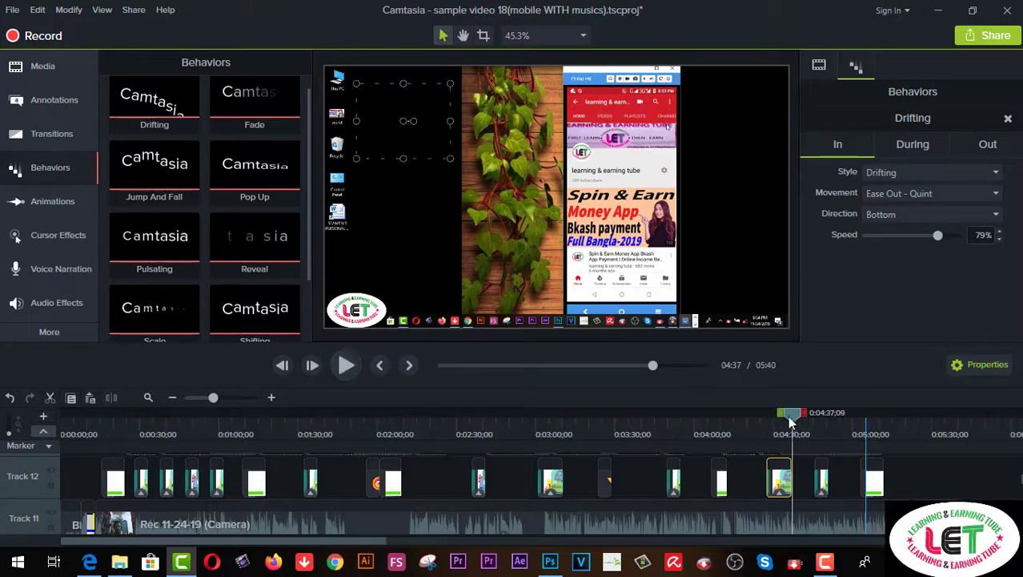
# Preview the earlier Track 12 overlays by playing the video from about 0:47, 0:22 and 0:18.
pyautogui.moveTo(575, 426); pyautogui.dragTo(187, 425)
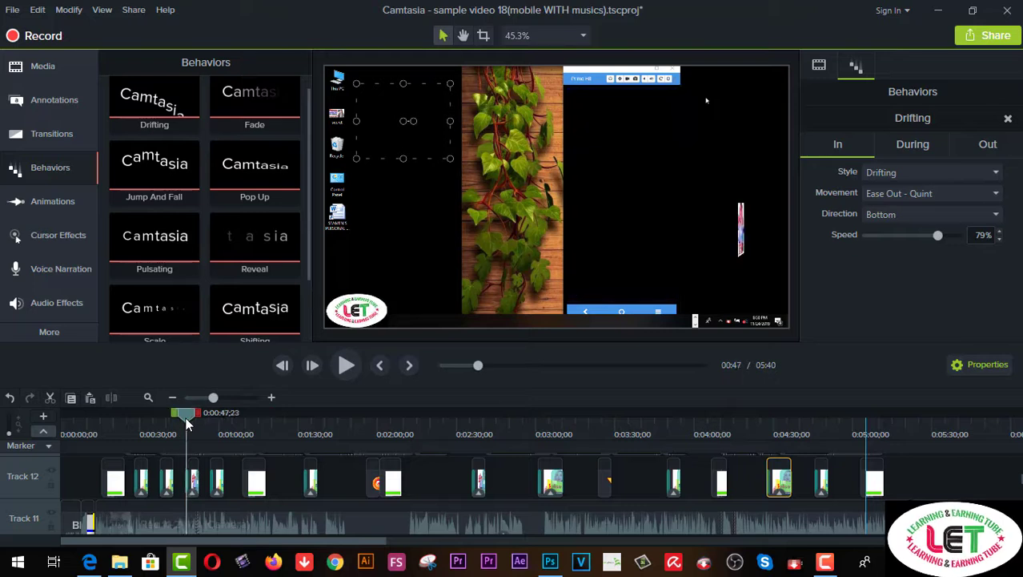
pyautogui.click(346, 366)
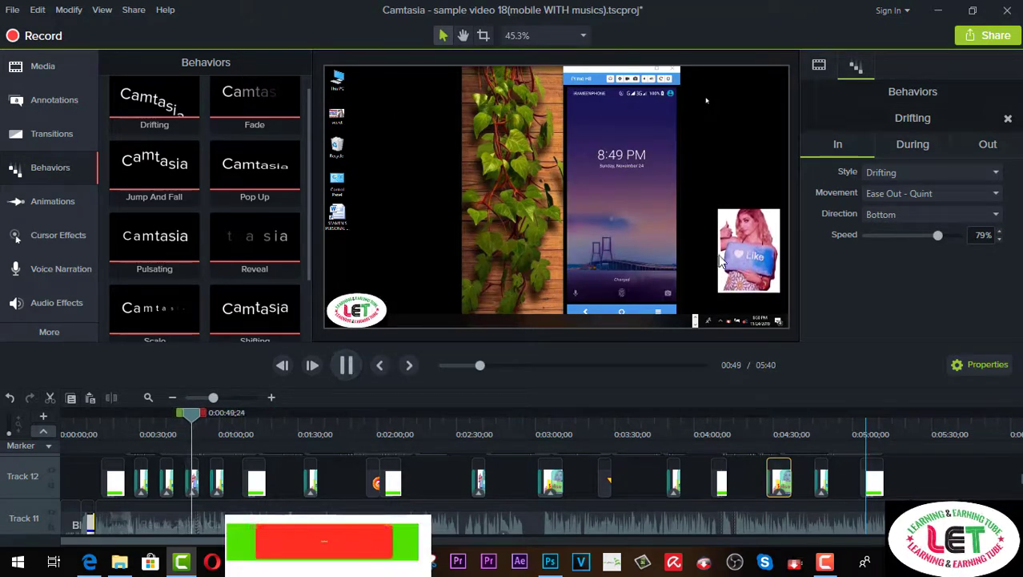
pyautogui.click(346, 366)
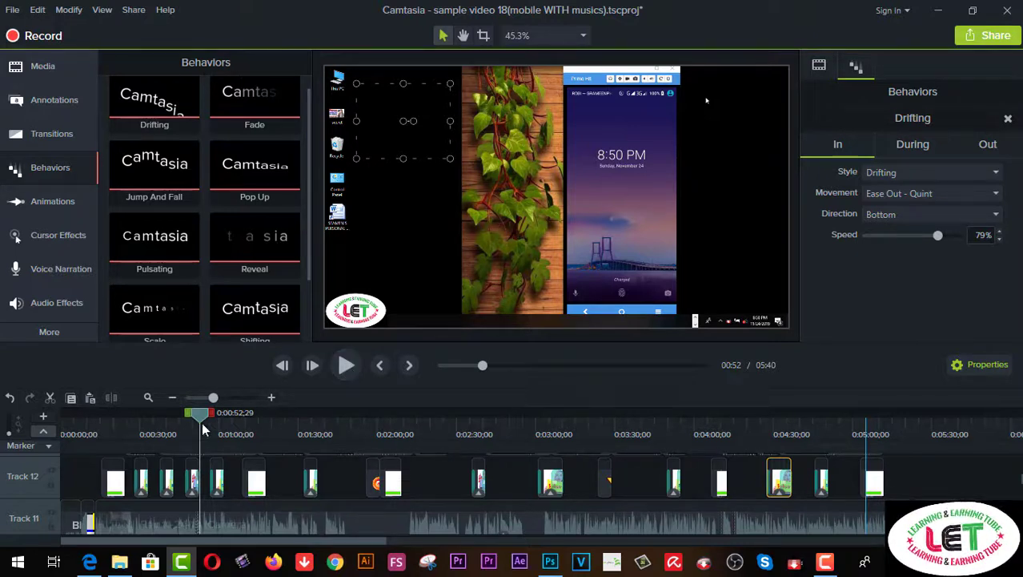
pyautogui.moveTo(200, 418); pyautogui.dragTo(121, 417)
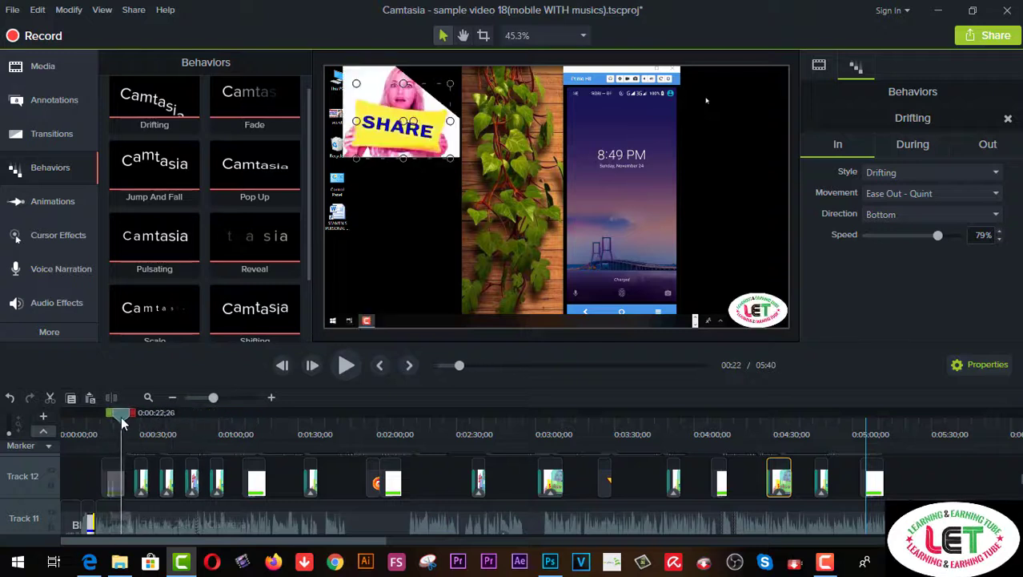
pyautogui.click(341, 369)
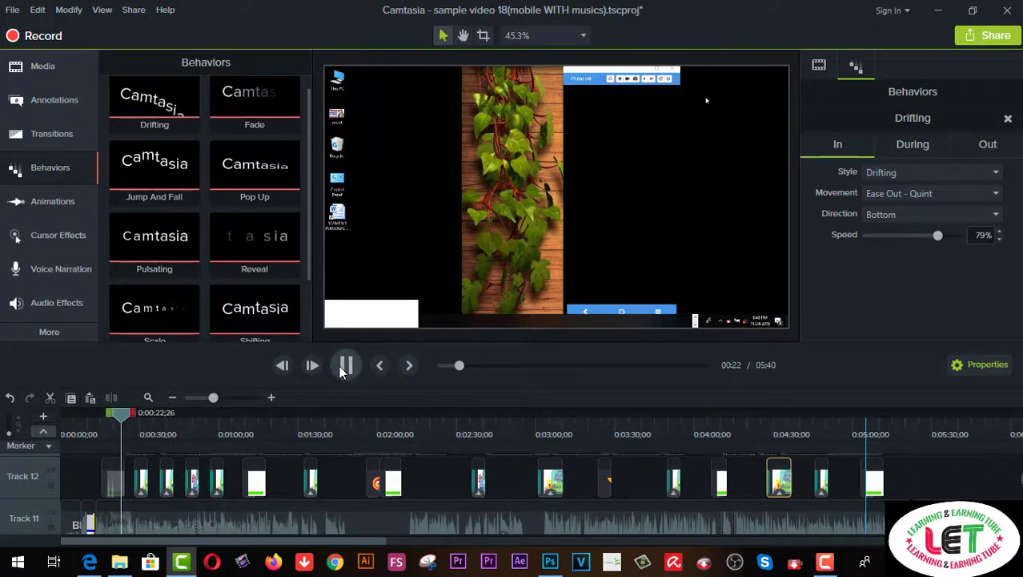
pyautogui.click(342, 370)
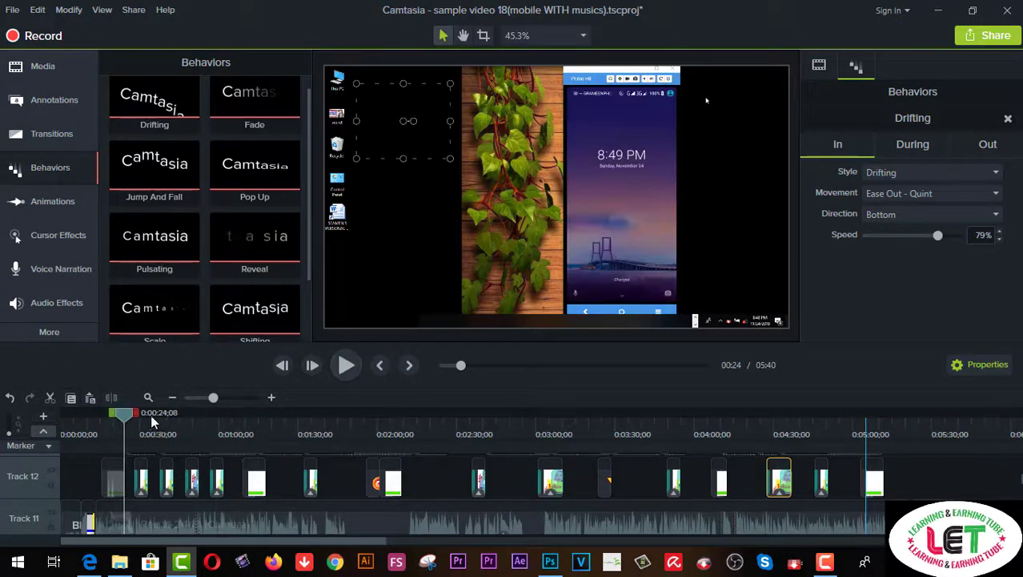
pyautogui.moveTo(123, 414); pyautogui.dragTo(109, 414)
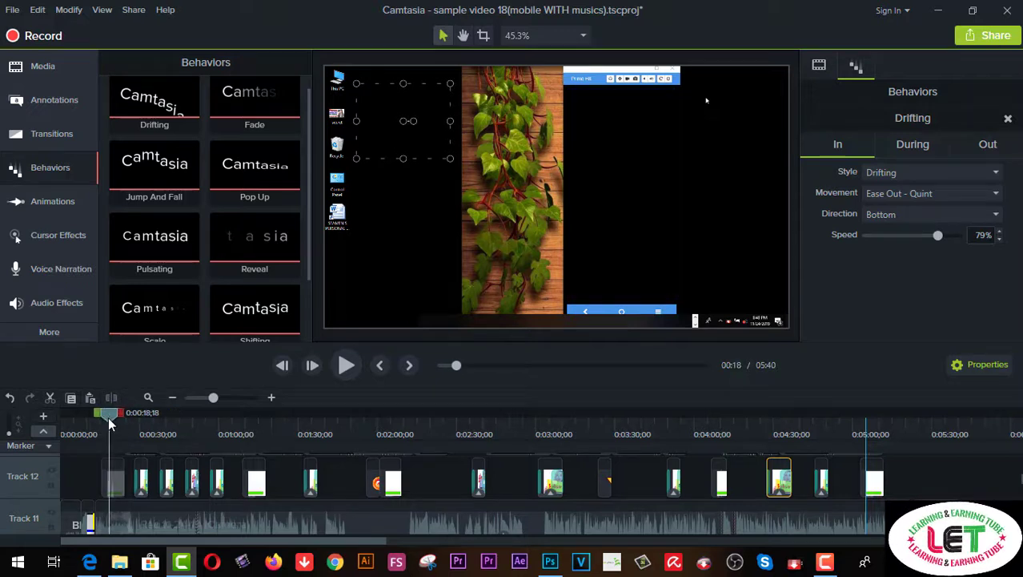
pyautogui.click(348, 365)
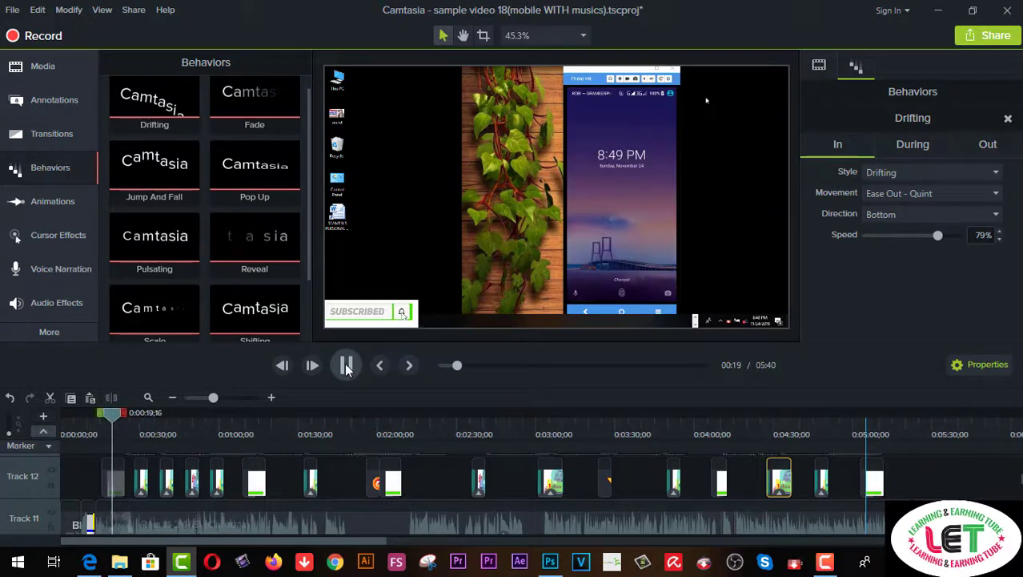